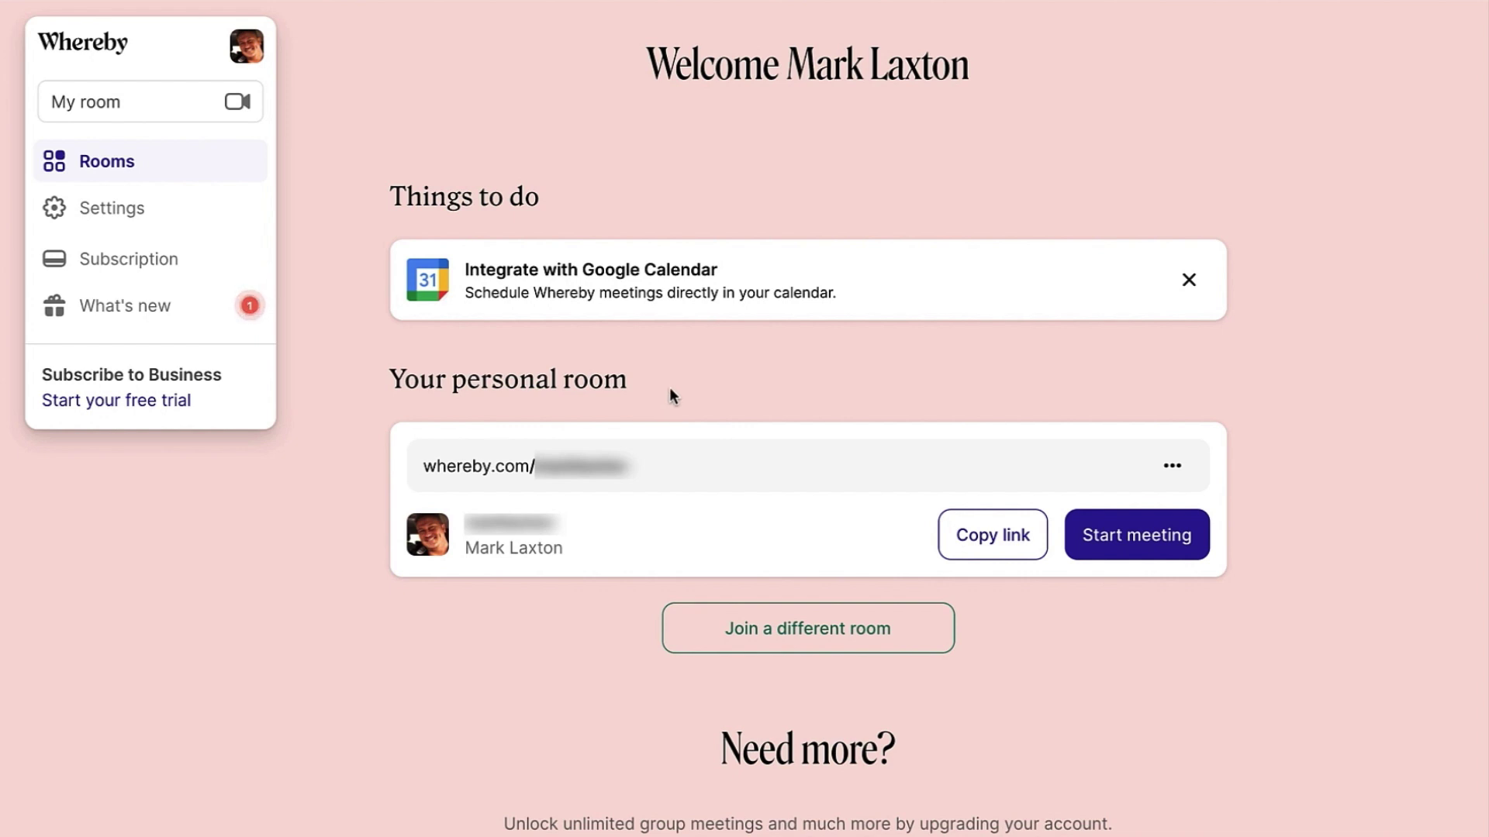
# Start a meeting in the personal room and review the available camera and microphone choices before joining
pyautogui.click(959, 524)
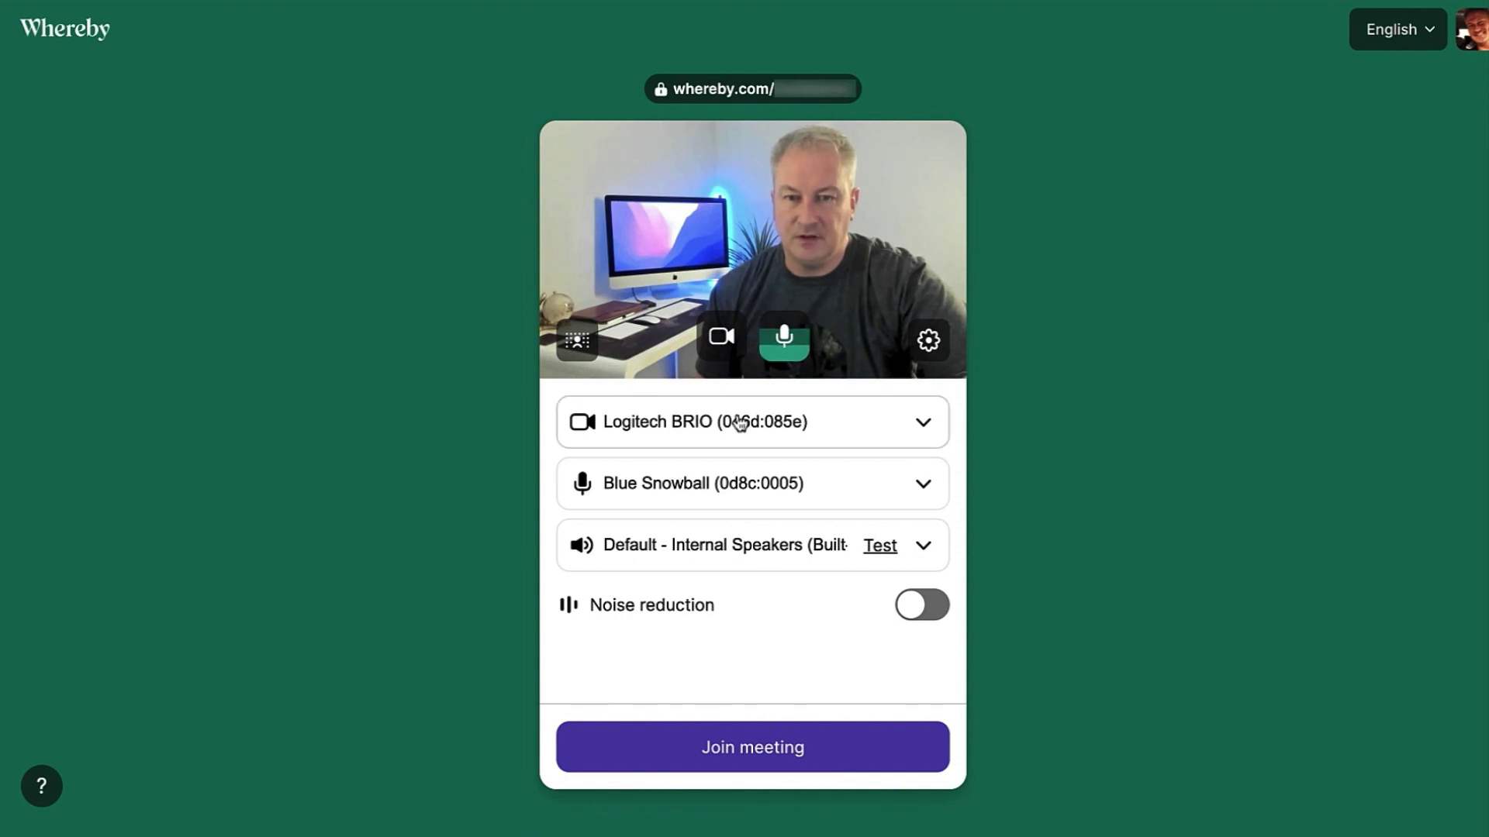
pyautogui.click(682, 429)
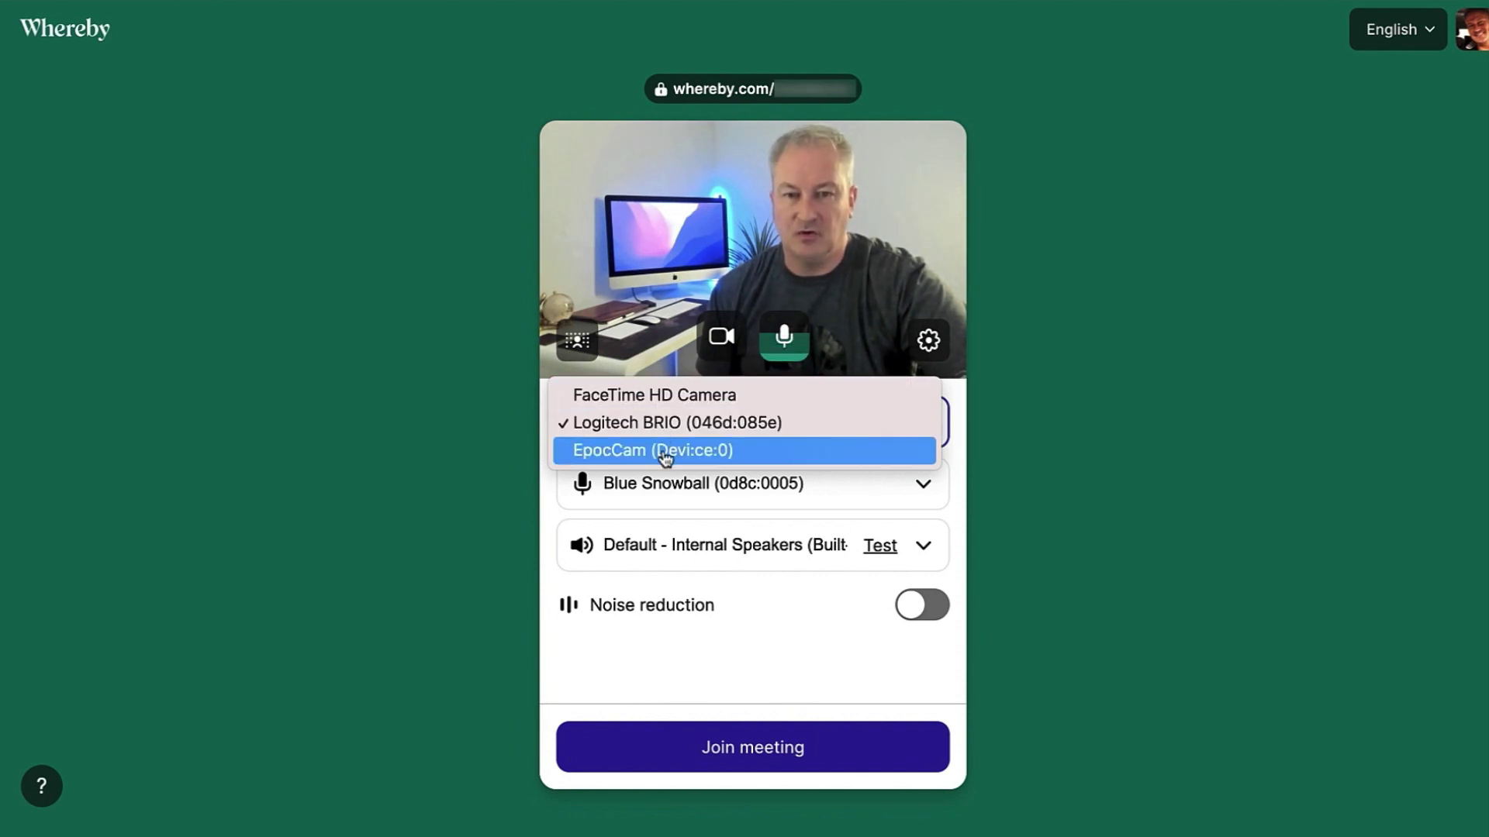
pyautogui.click(717, 428)
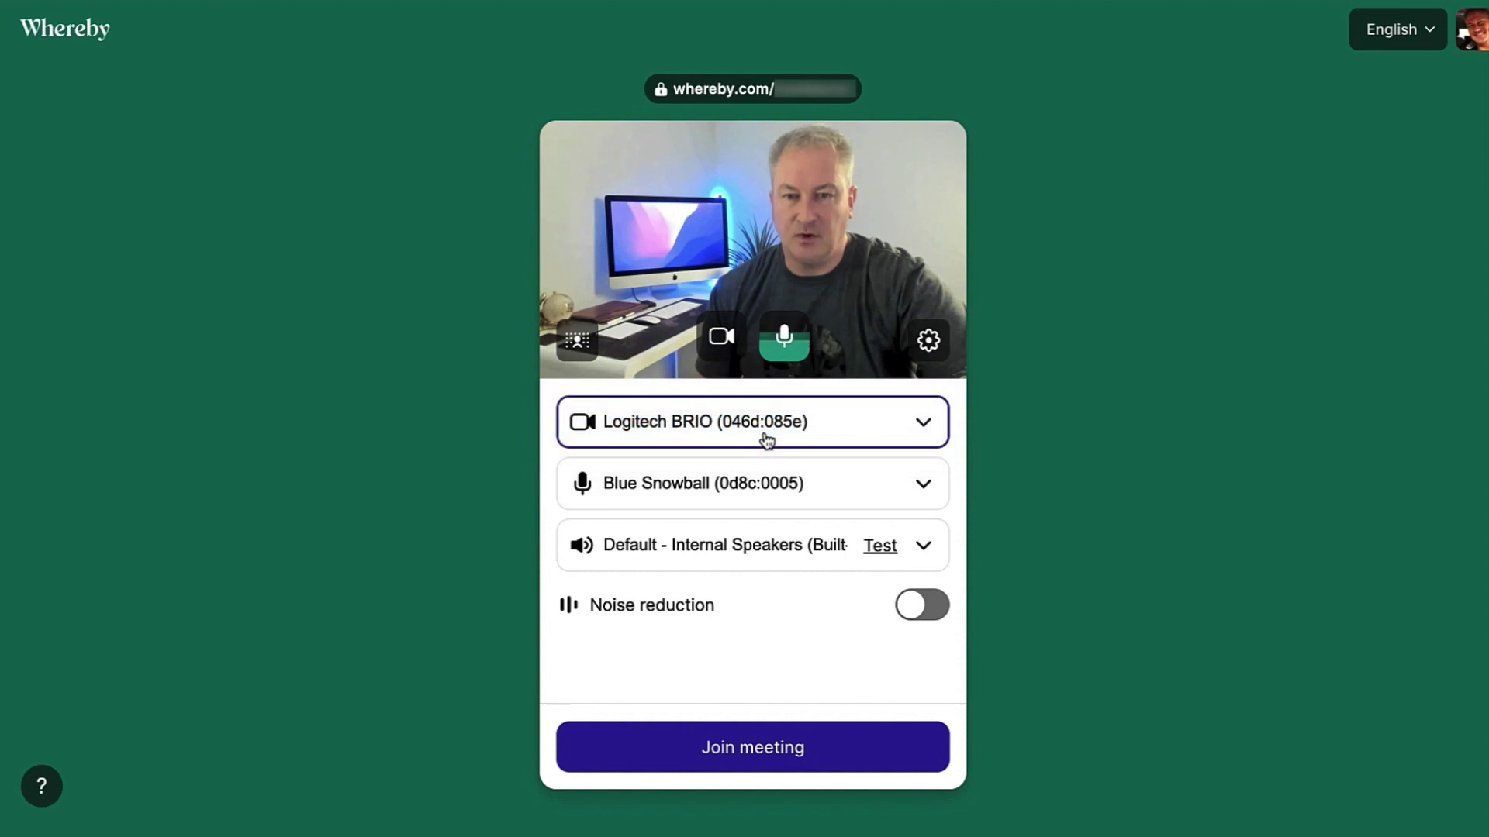
pyautogui.click(701, 486)
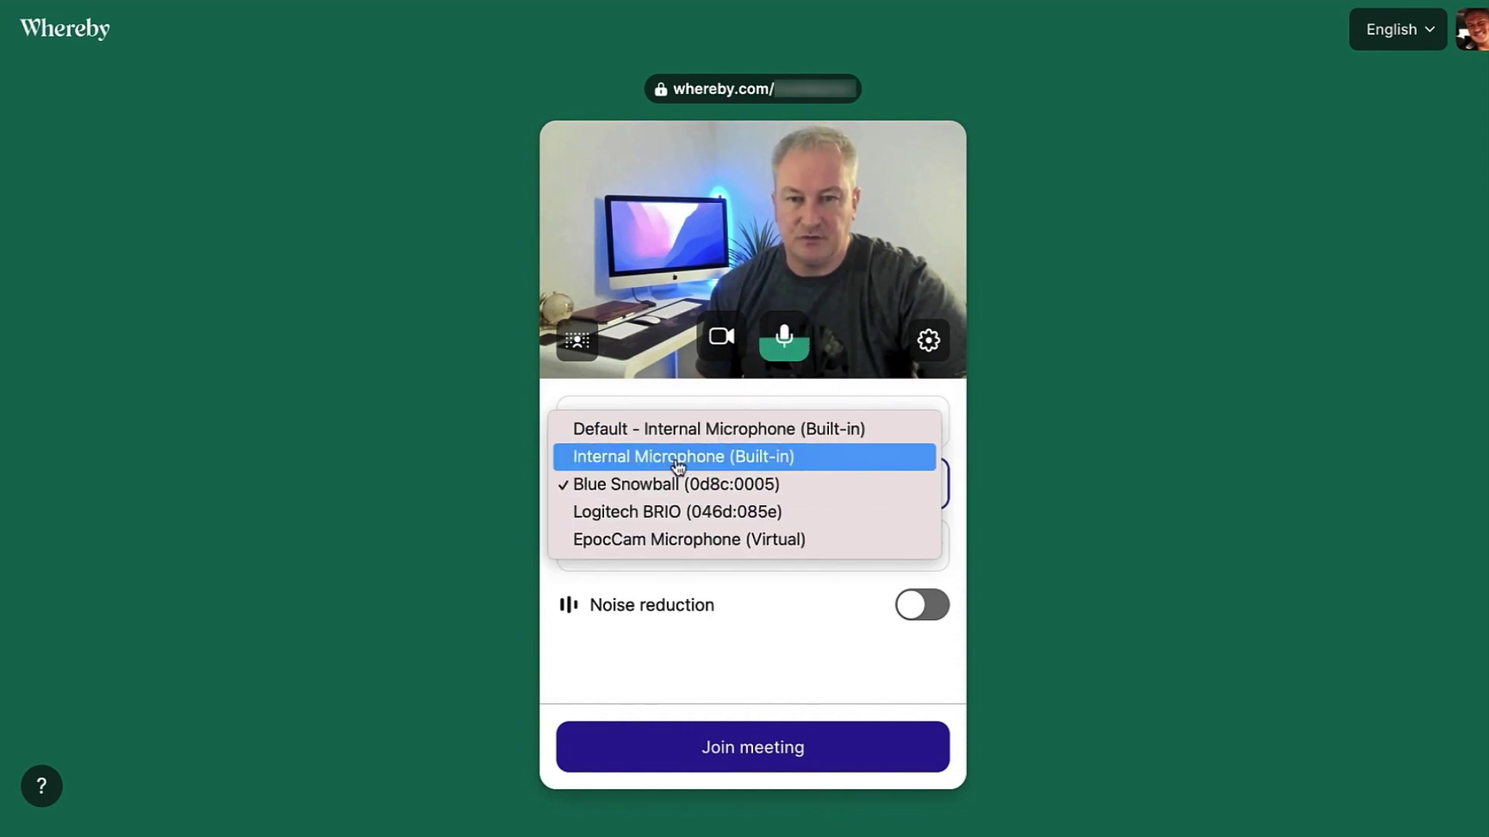
pyautogui.click(952, 459)
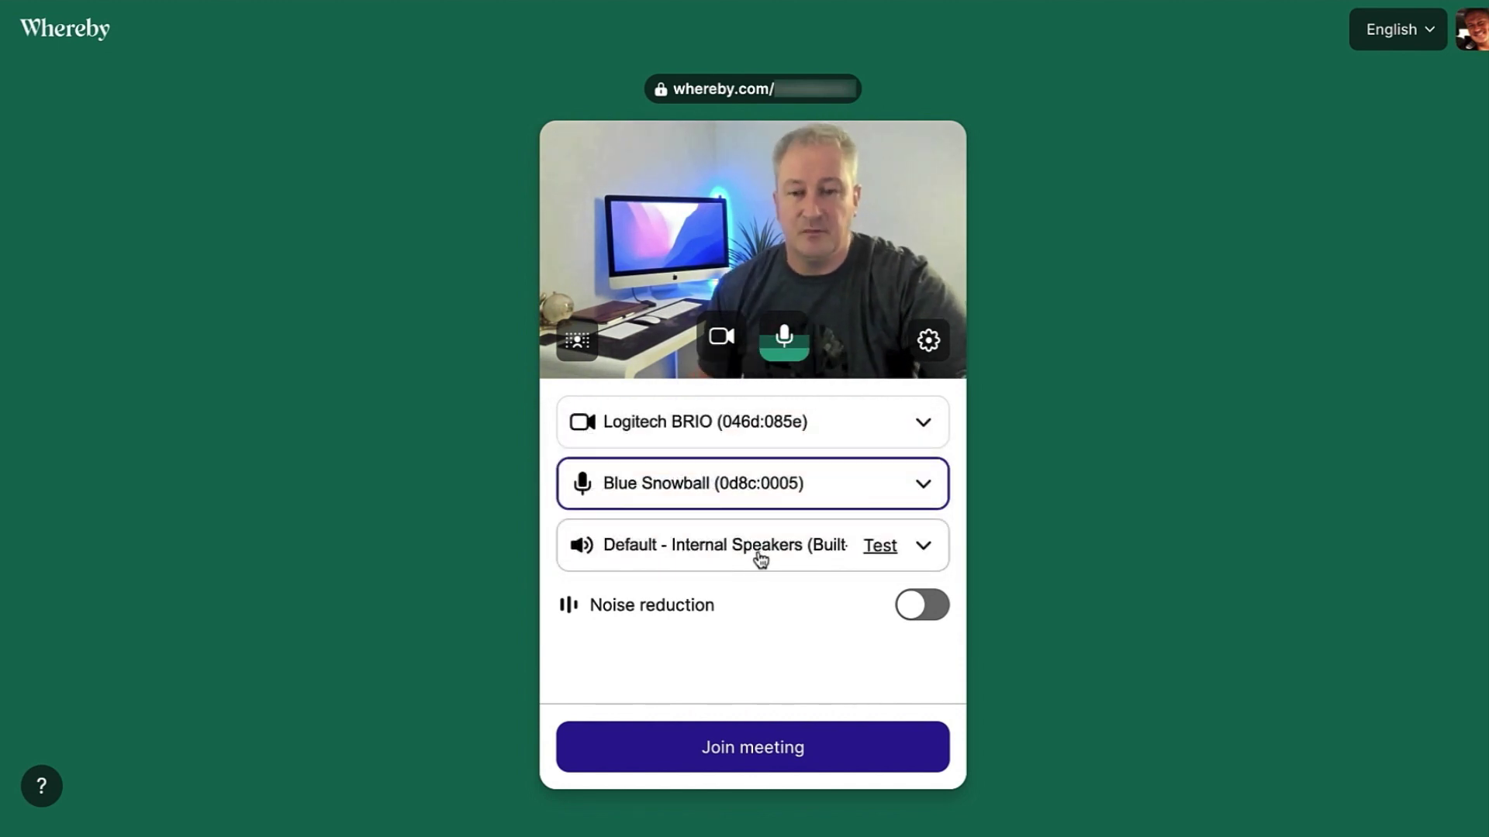
# Switch noise reduction on and back off, and join the meeting
pyautogui.click(908, 605)
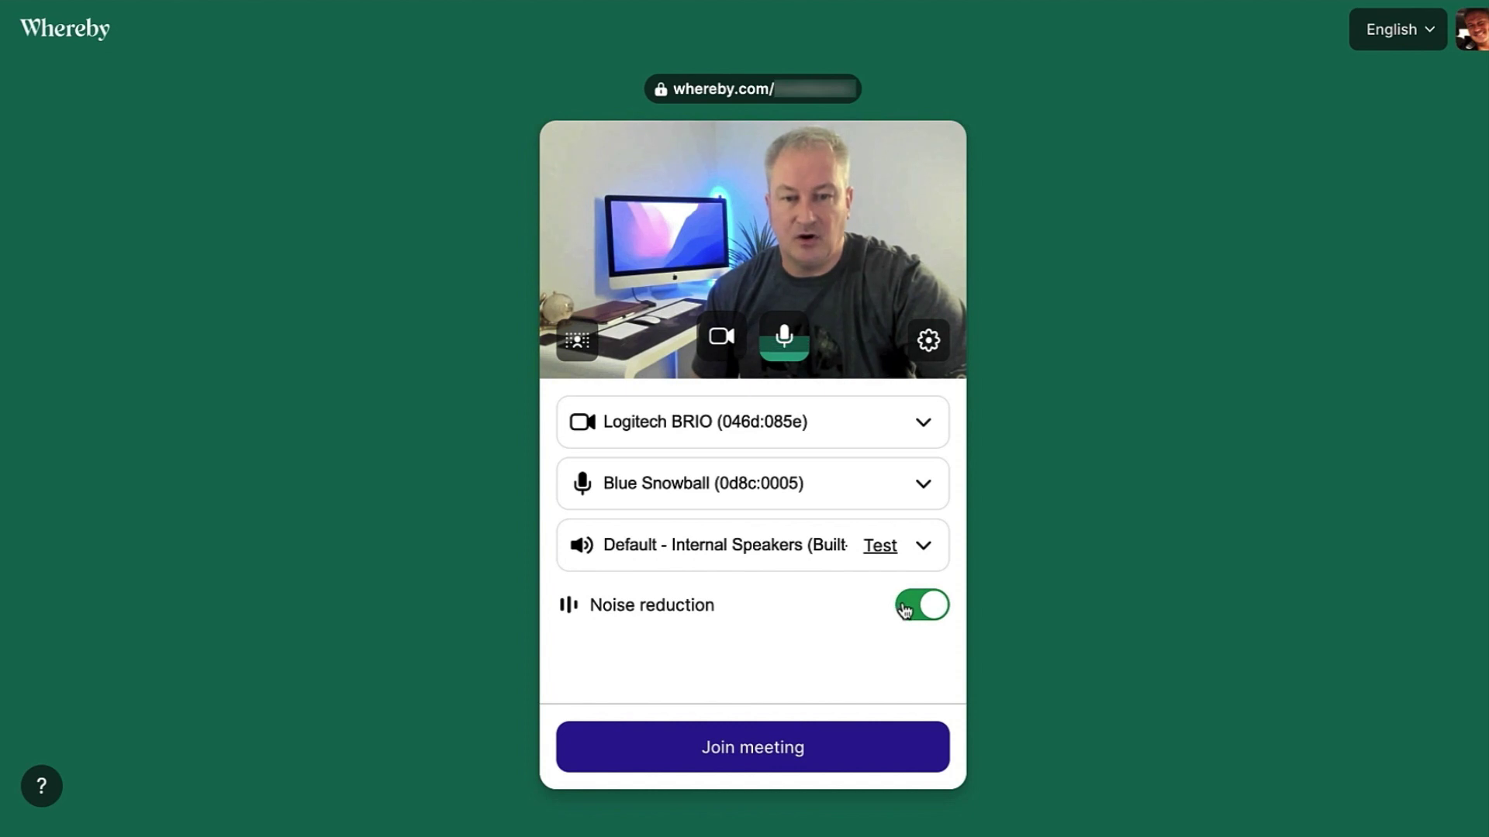
pyautogui.click(907, 606)
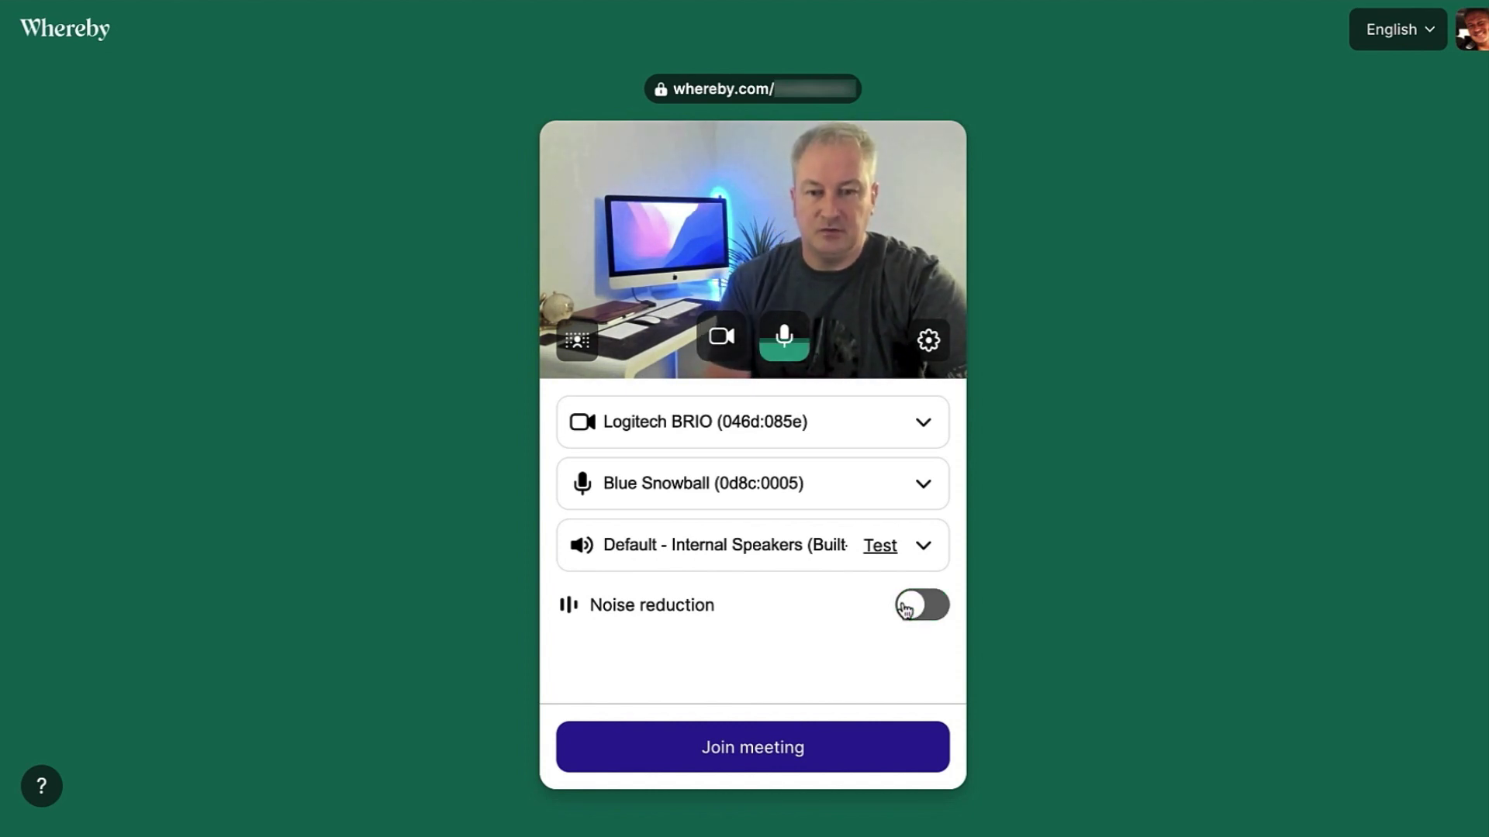
pyautogui.click(756, 745)
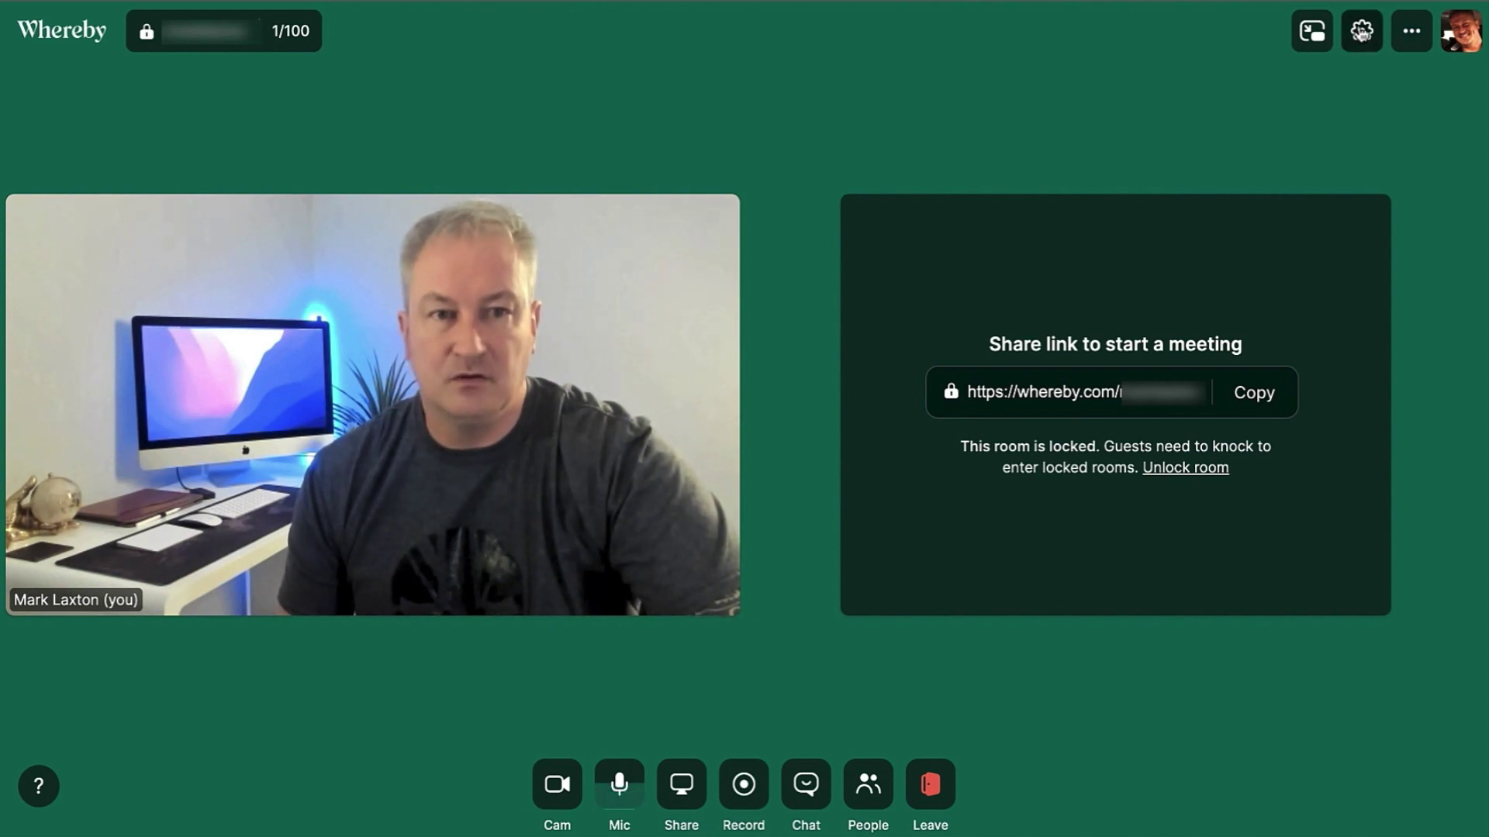
# In the meeting's room settings, unlock the room and lock it again, and view the room size options
pyautogui.click(1361, 31)
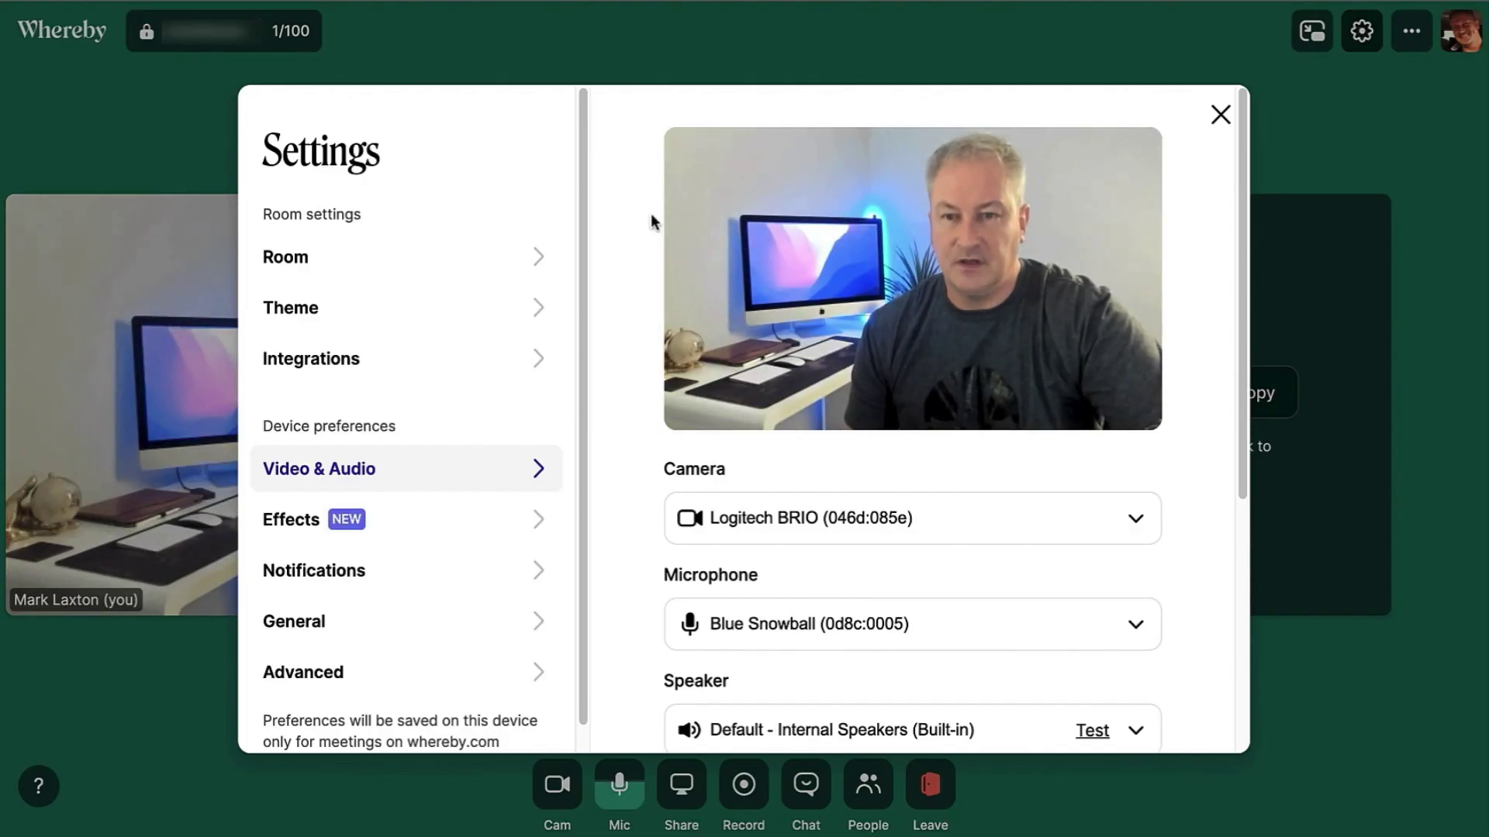
pyautogui.click(356, 258)
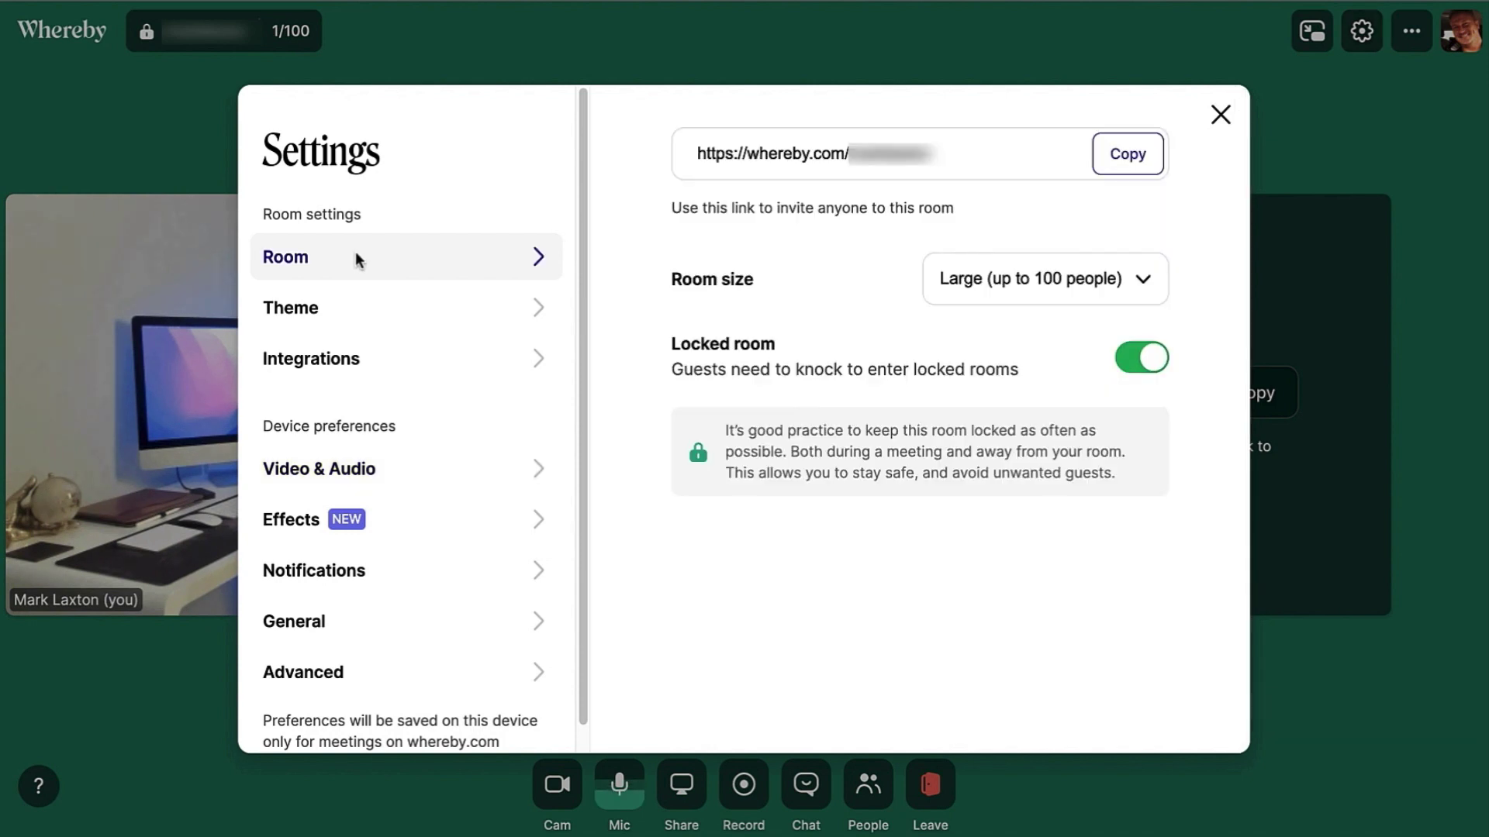
pyautogui.click(1150, 359)
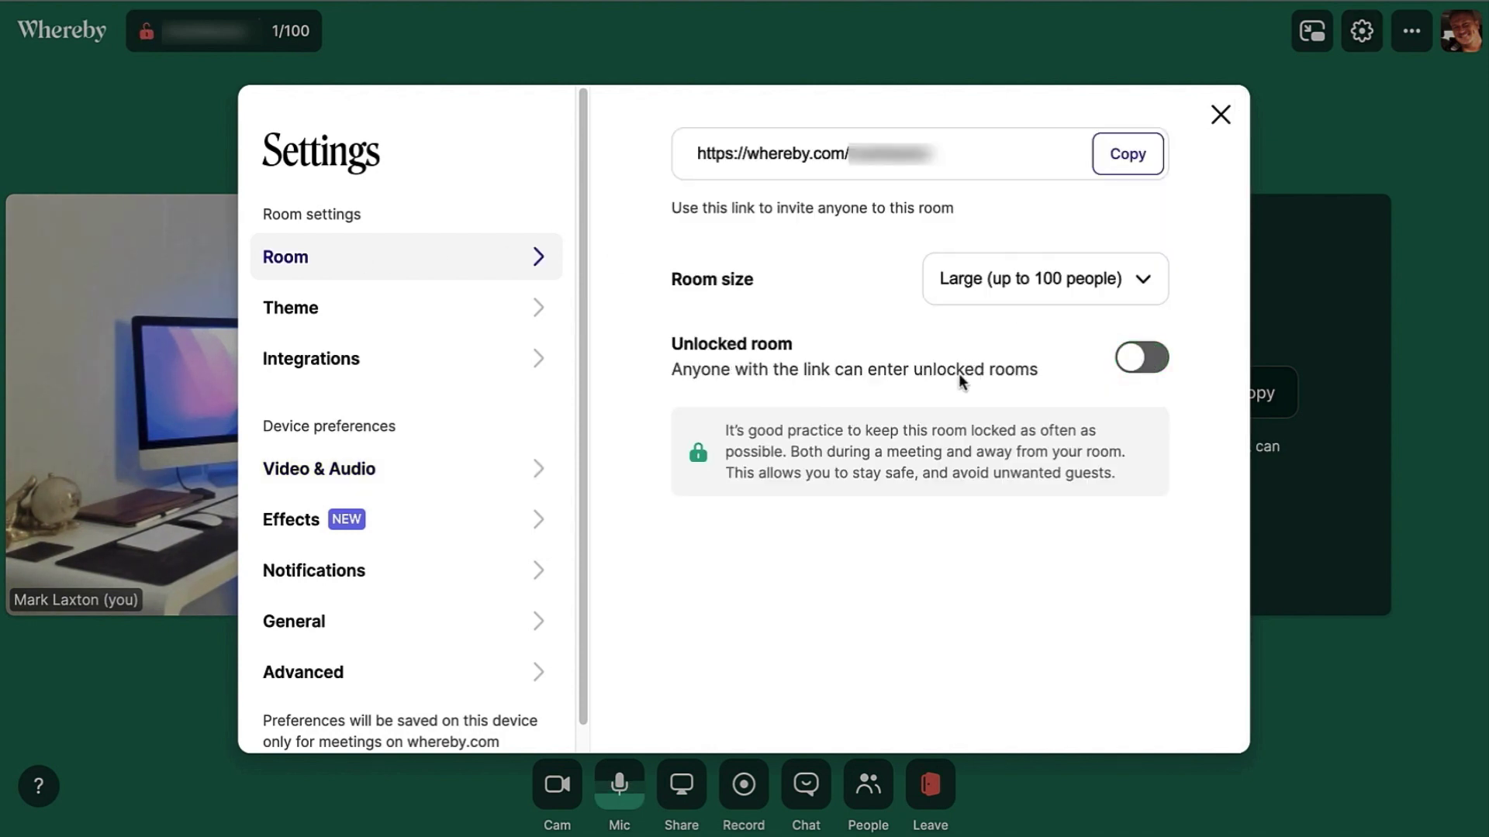
pyautogui.click(1143, 359)
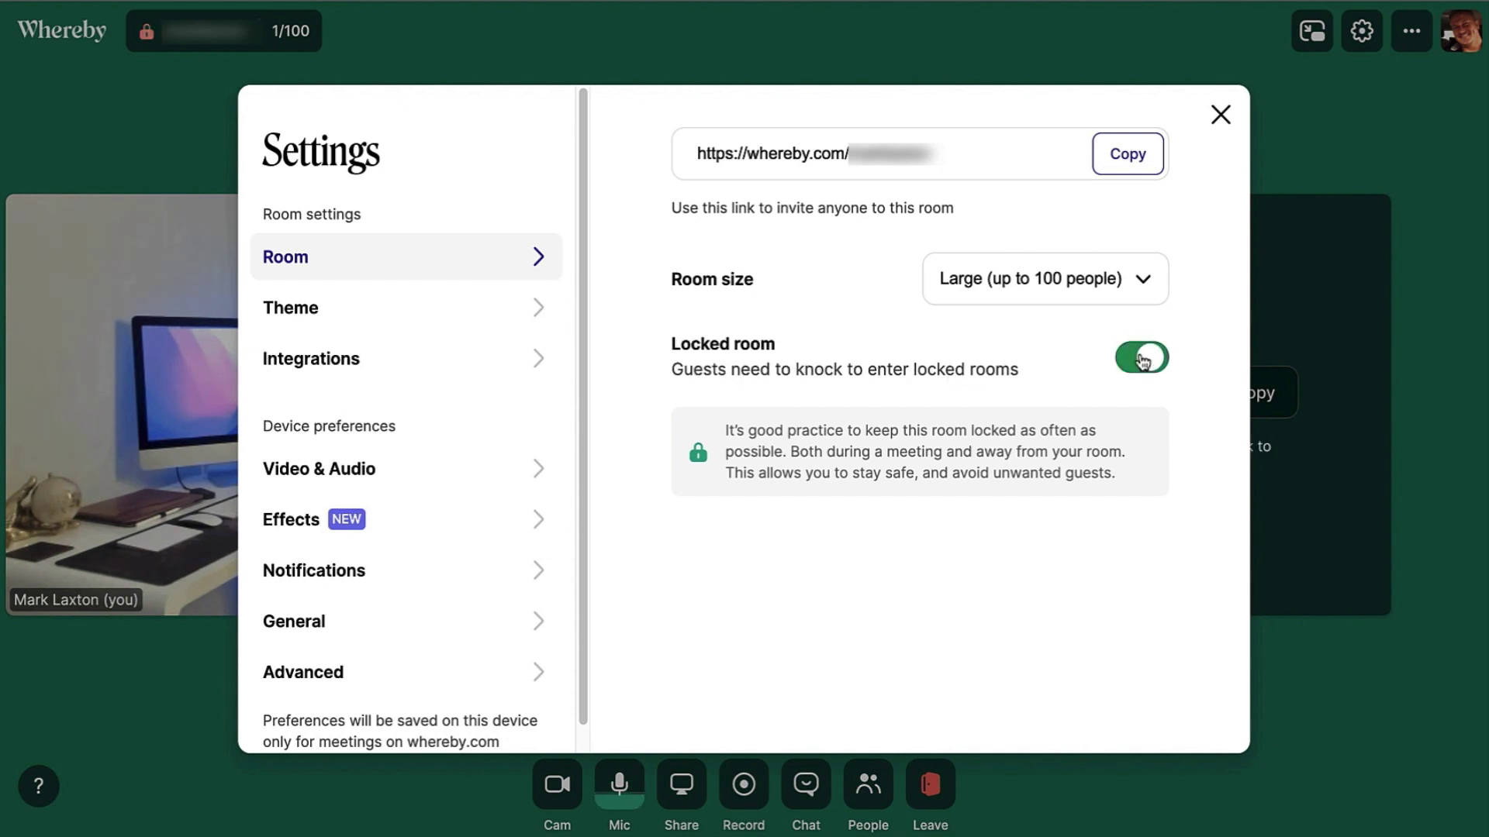
pyautogui.click(1012, 285)
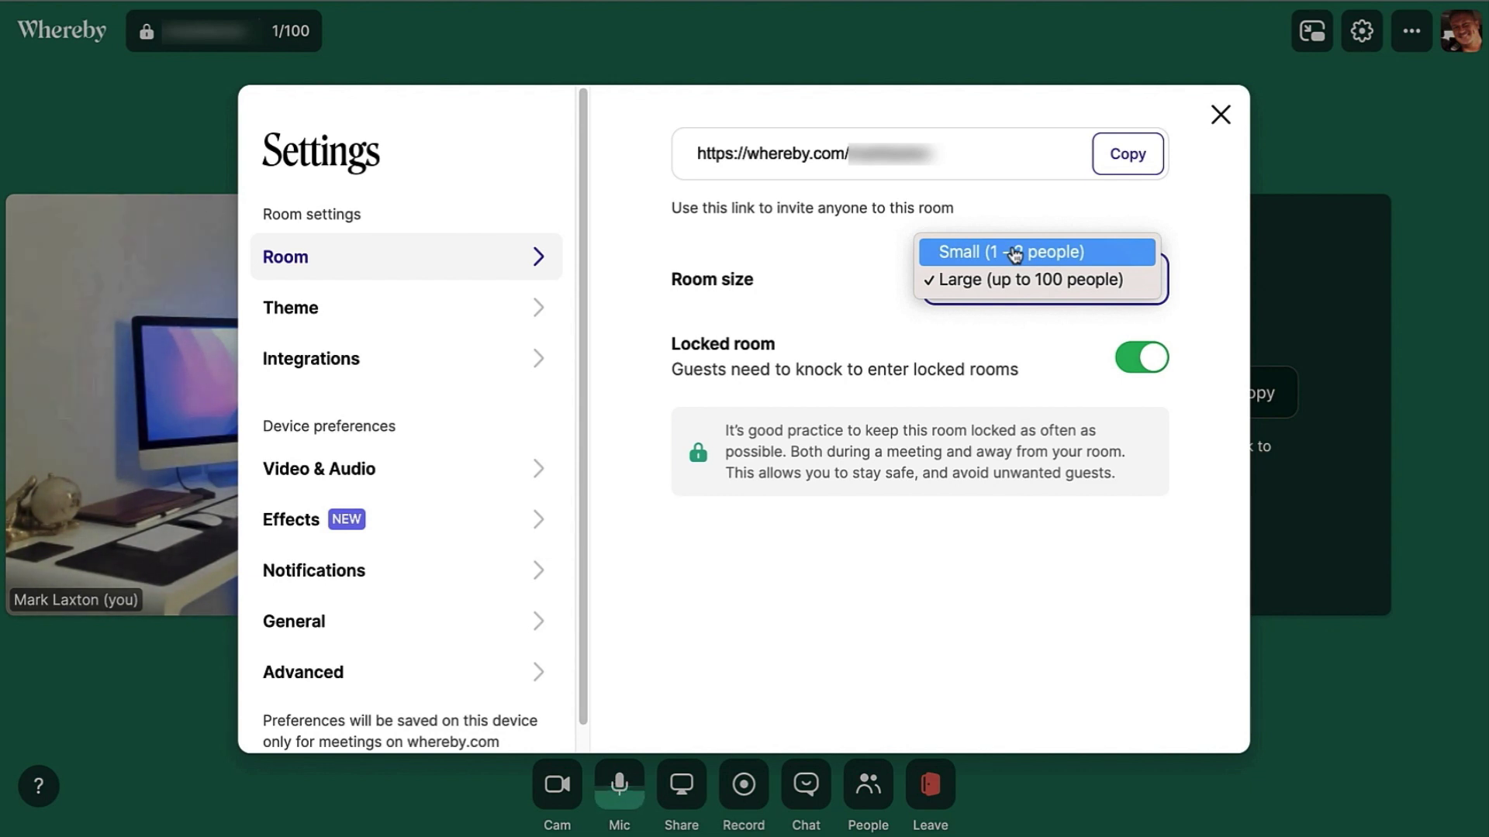
pyautogui.click(476, 312)
# Preview the library background images in the room theme and set the background image back to None
pyautogui.click(459, 311)
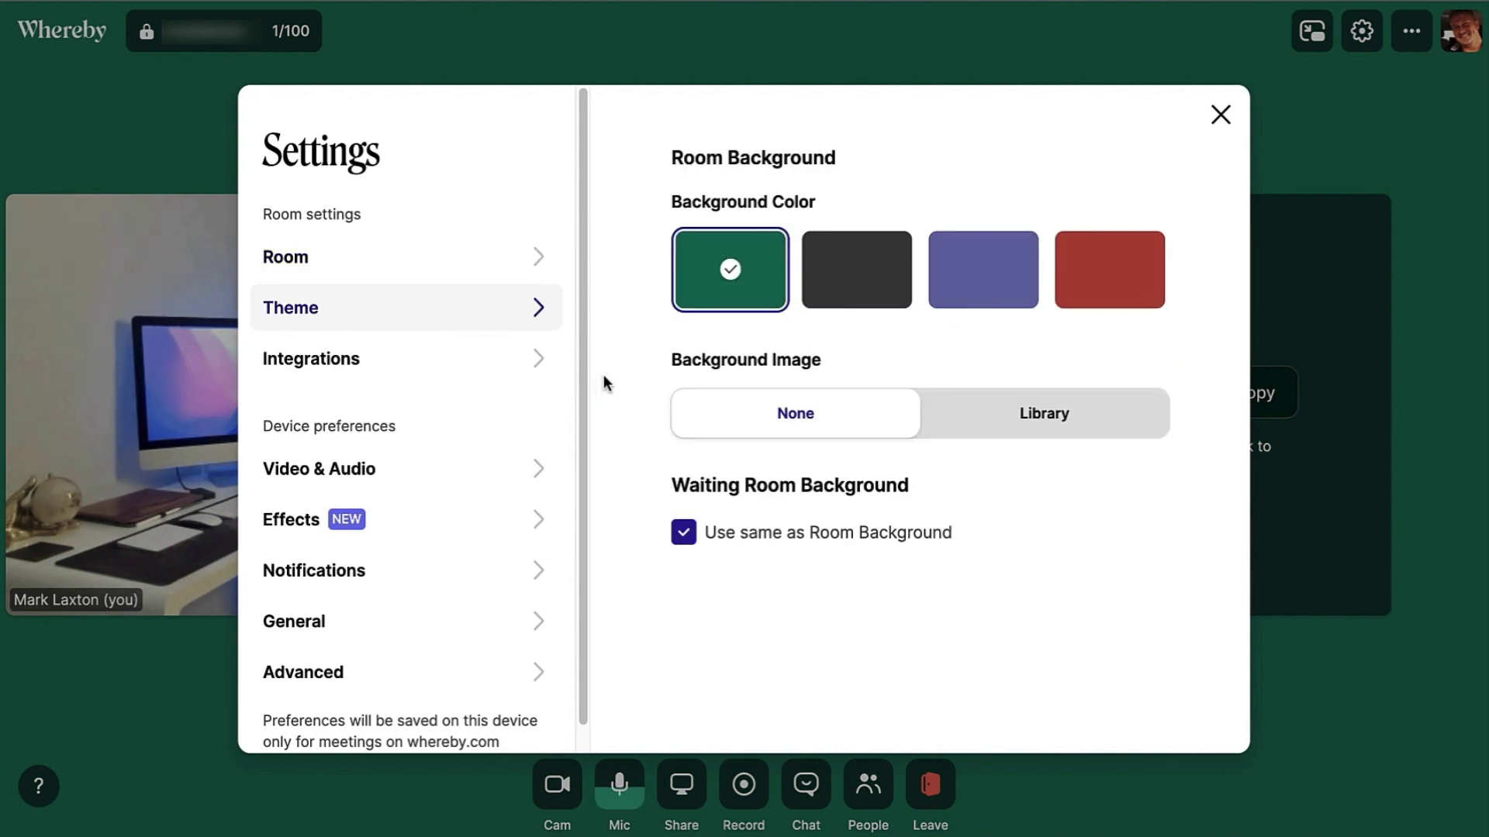
pyautogui.click(1044, 415)
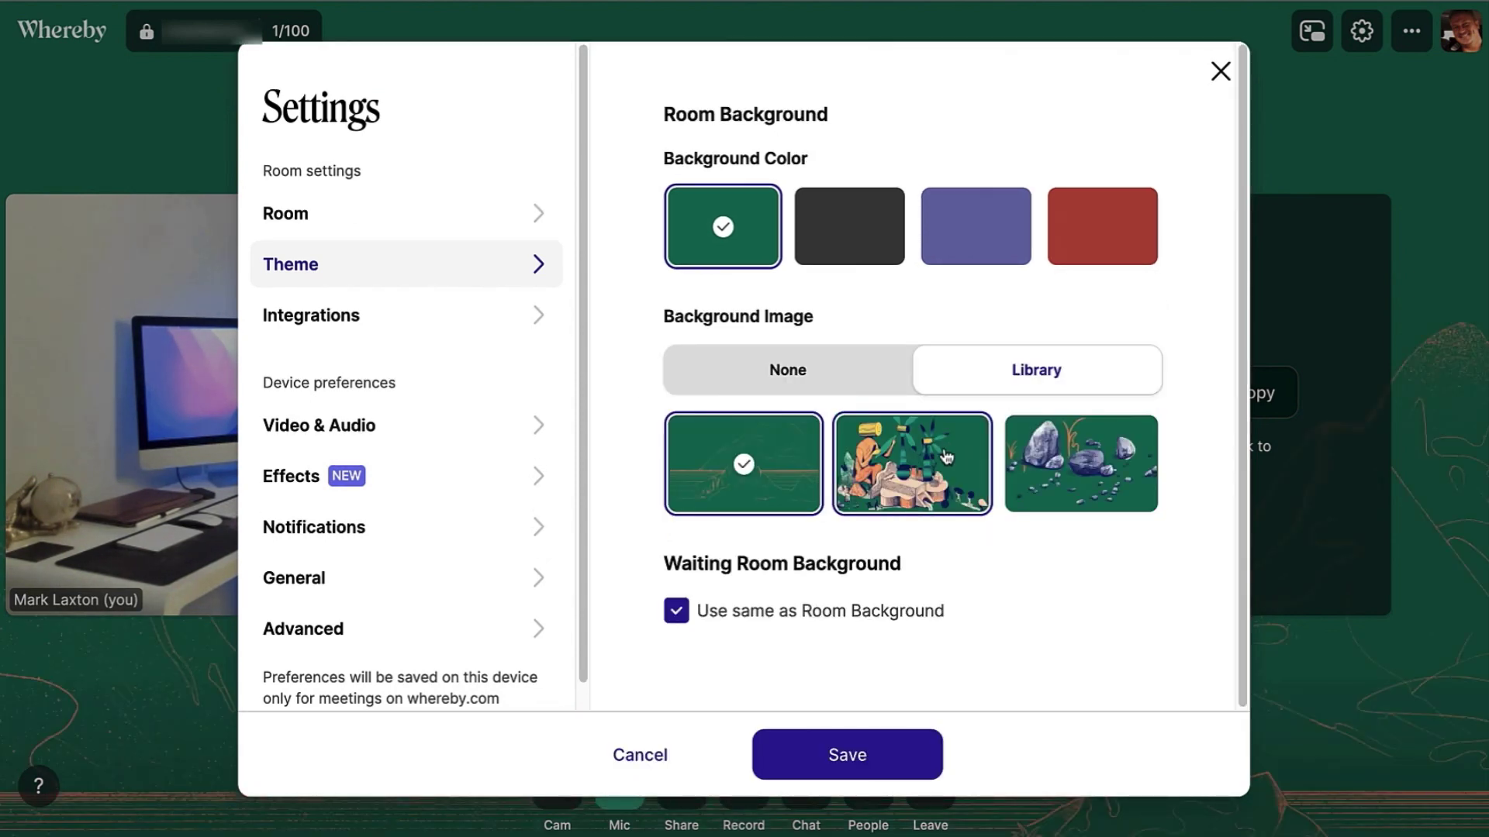
pyautogui.click(826, 374)
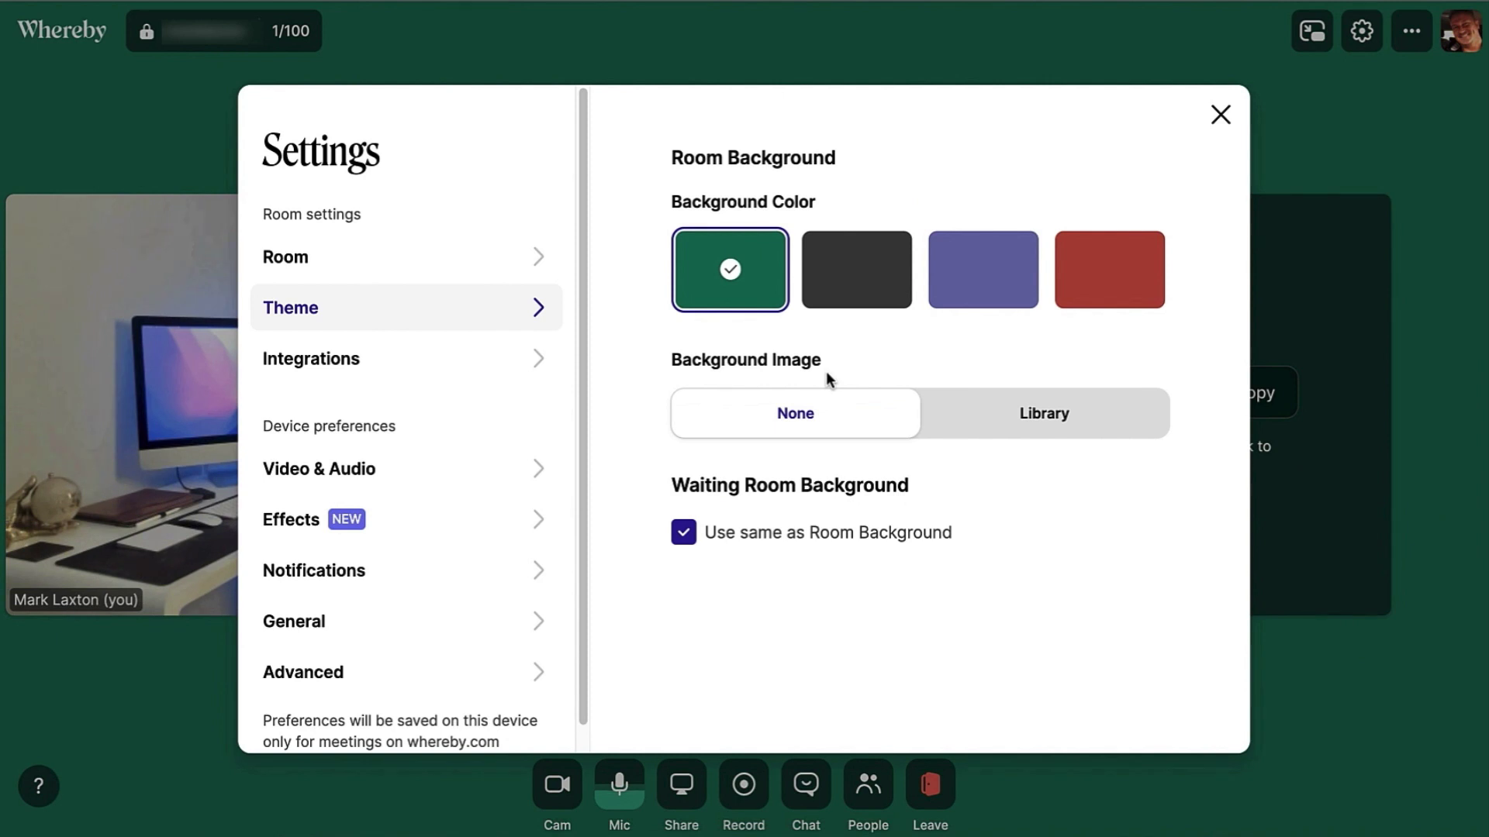
# Review the room's integrations and the video and audio device preferences through to the Mirror option
pyautogui.click(489, 369)
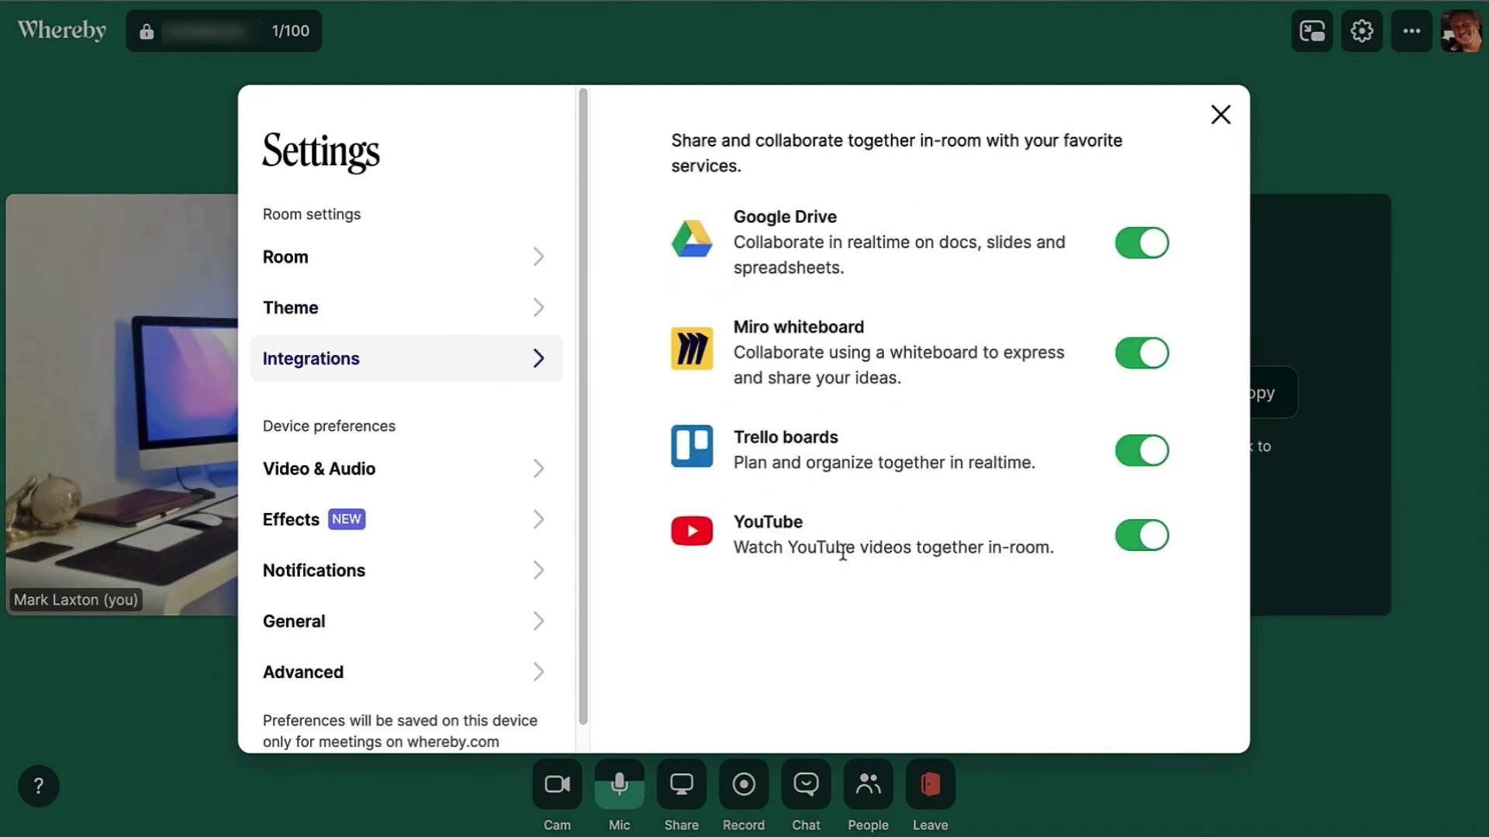
pyautogui.click(473, 458)
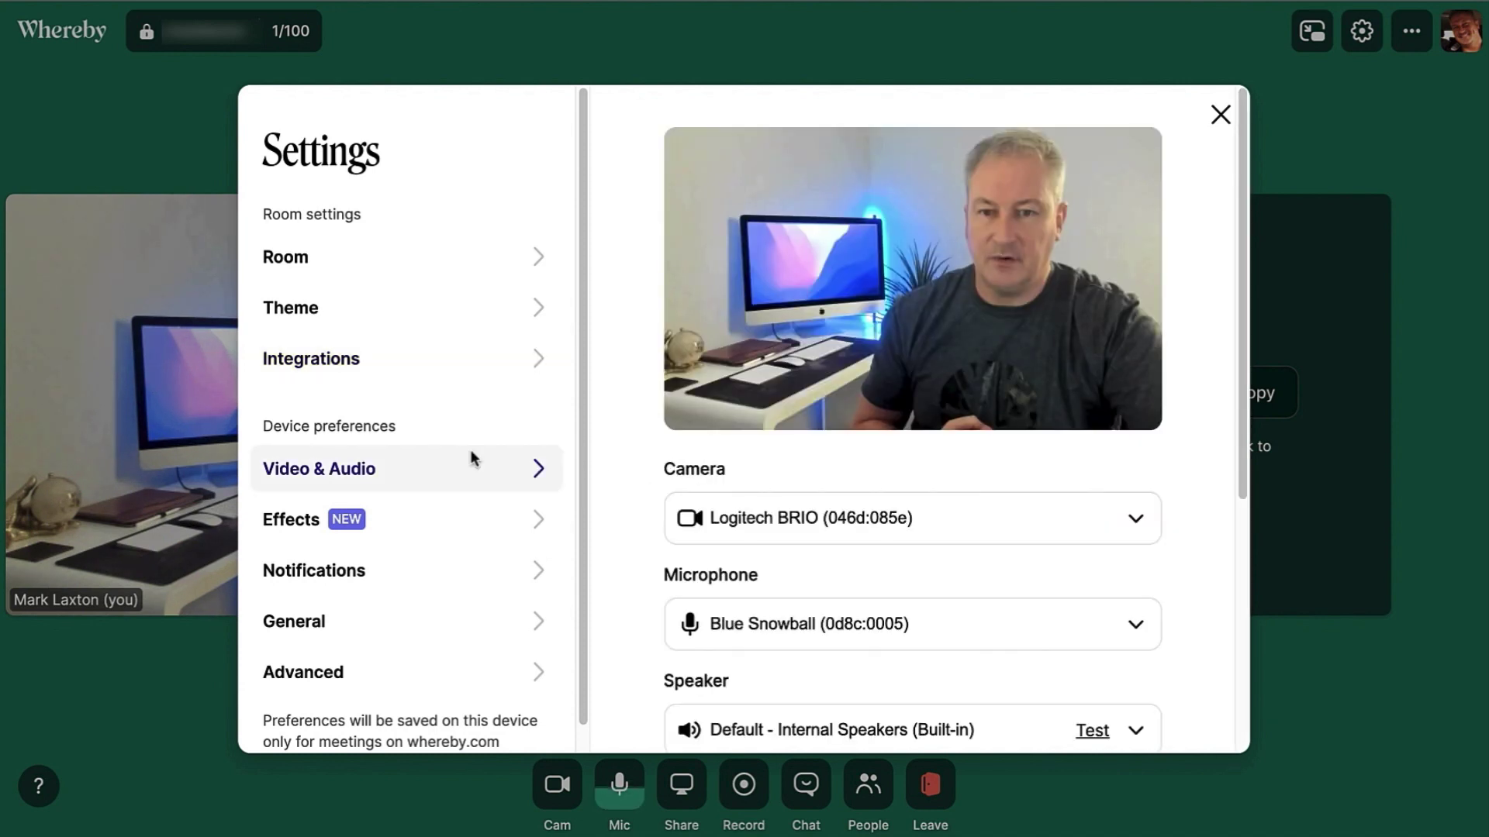
pyautogui.scroll(-1, 828, 583)
pyautogui.scroll(-5, 828, 582)
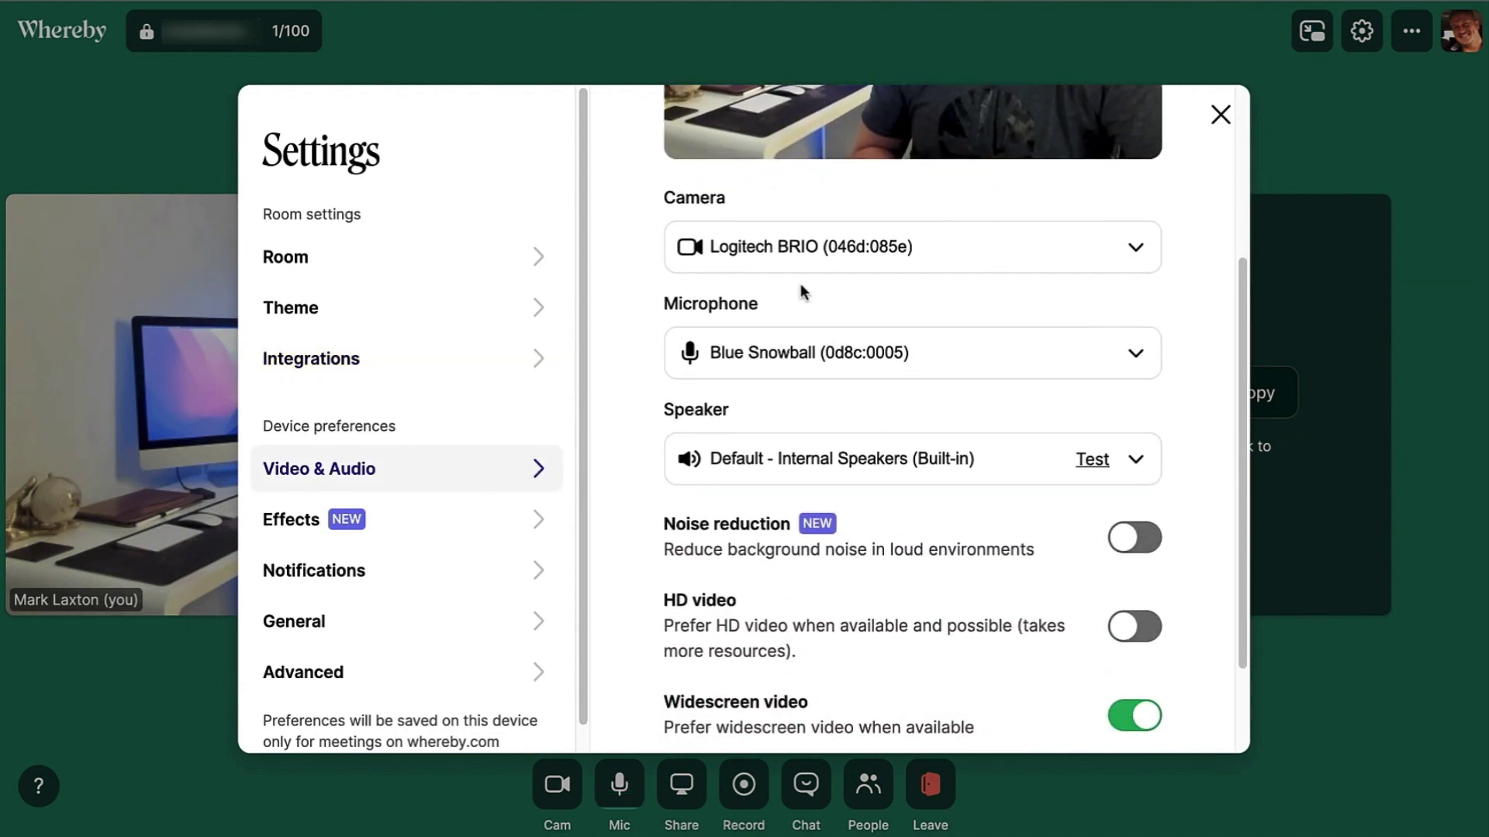
pyautogui.scroll(-2, 826, 468)
pyautogui.scroll(-1, 923, 472)
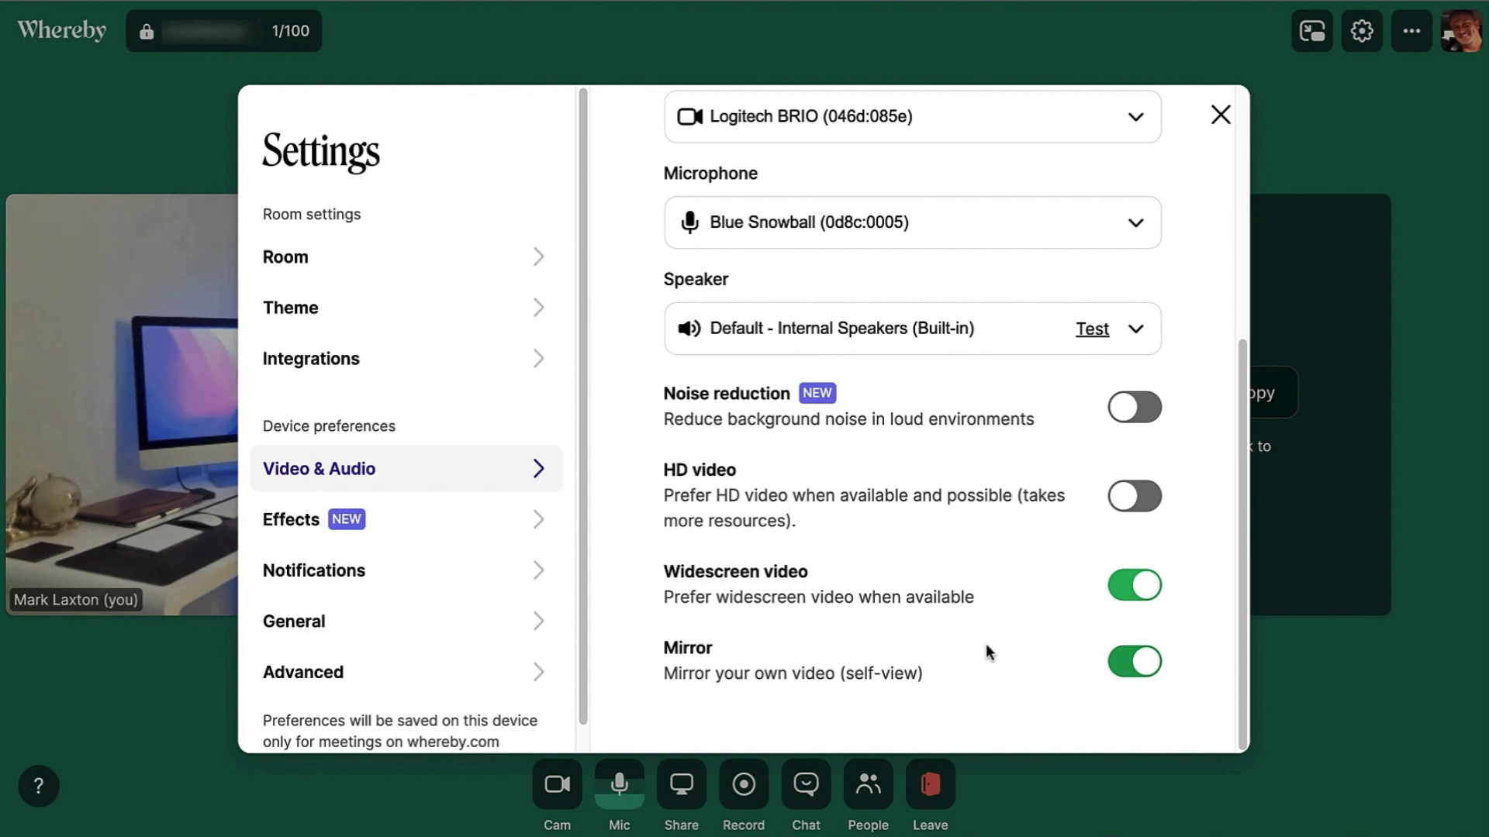
# Preview the Light blur and Strong blur camera effects and return to No effect
pyautogui.click(490, 510)
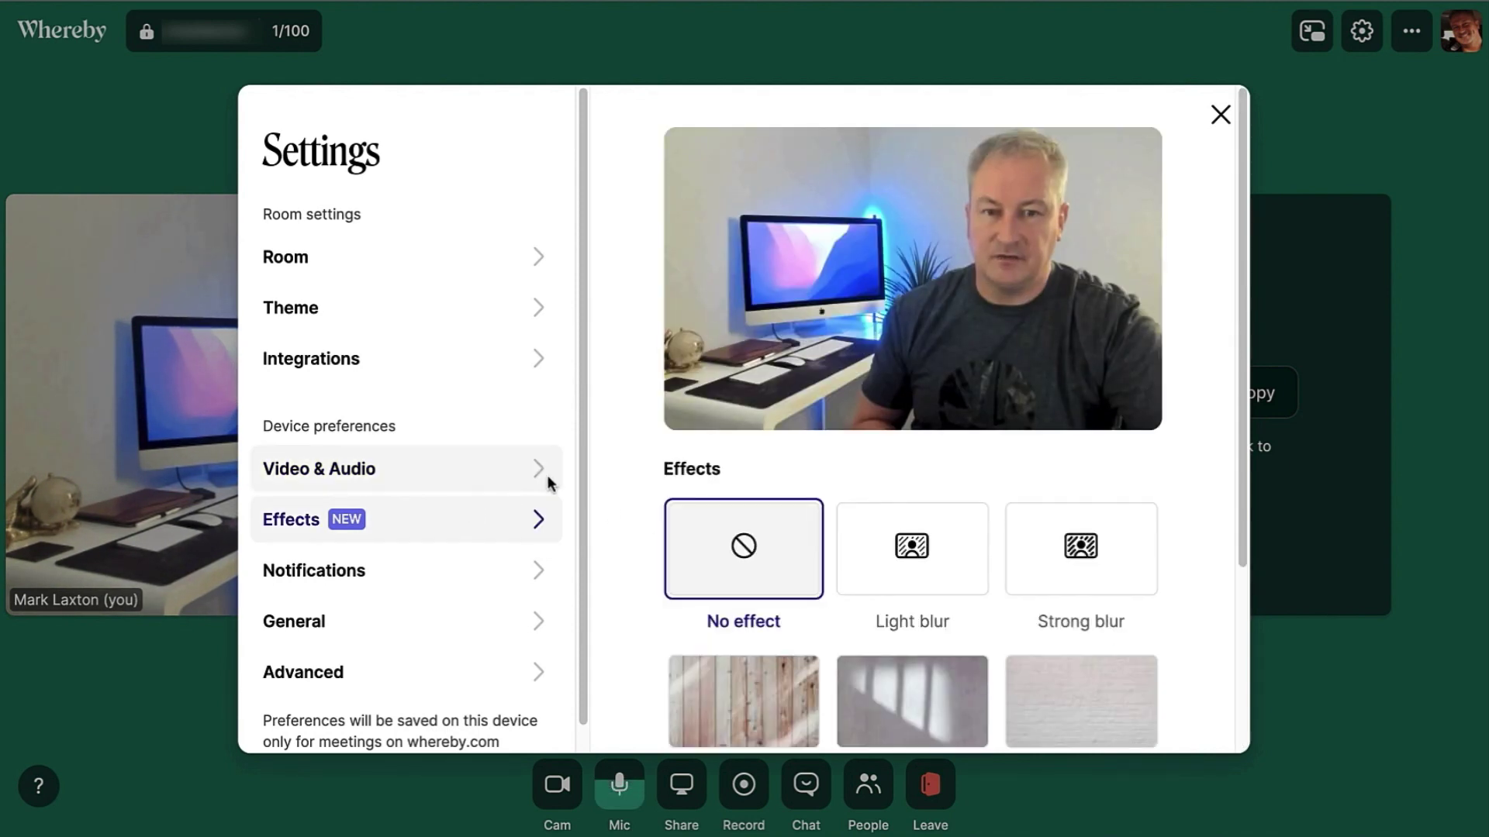
pyautogui.click(904, 567)
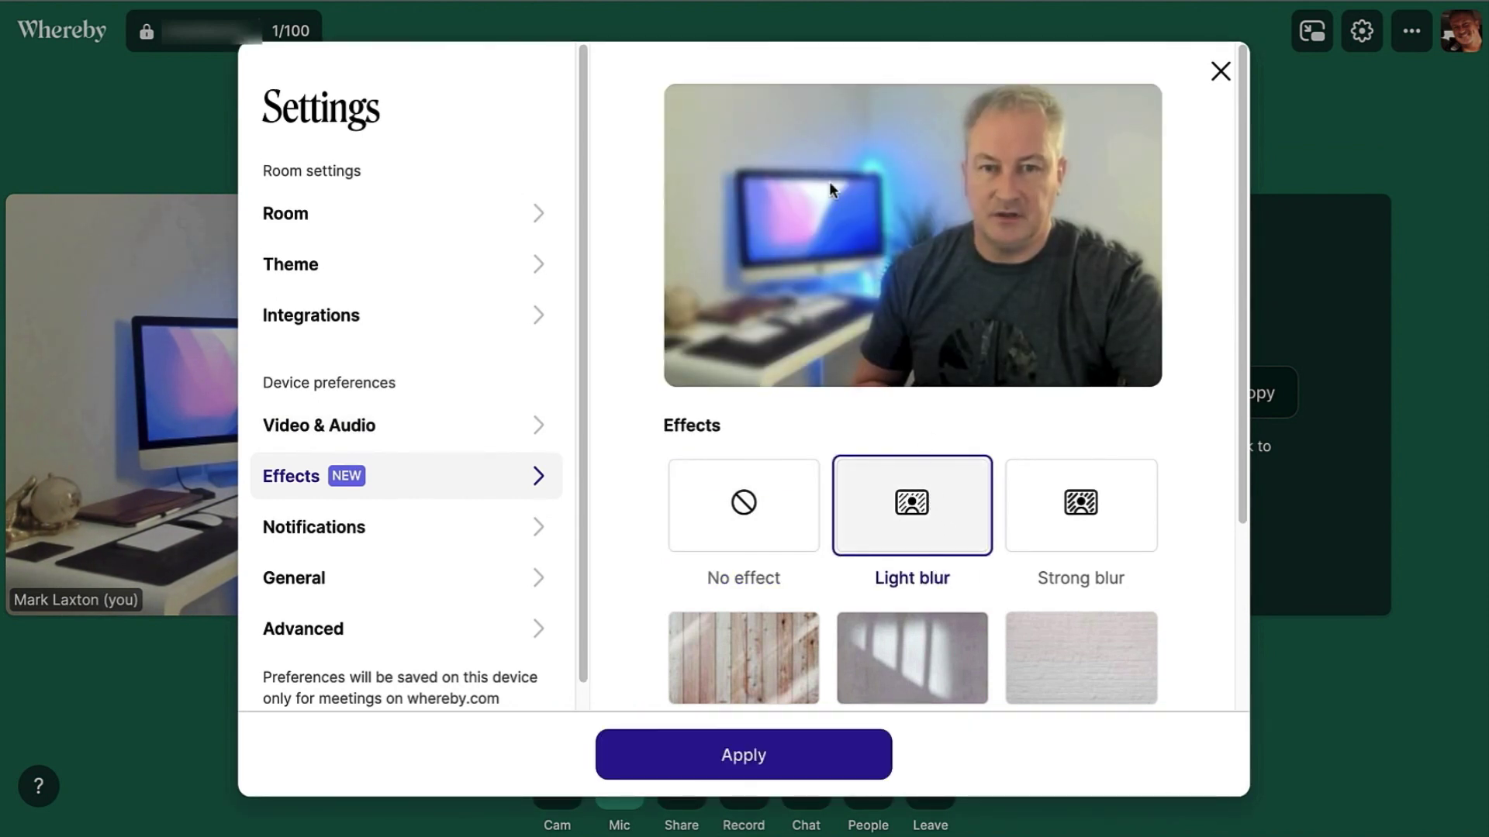
pyautogui.click(1051, 500)
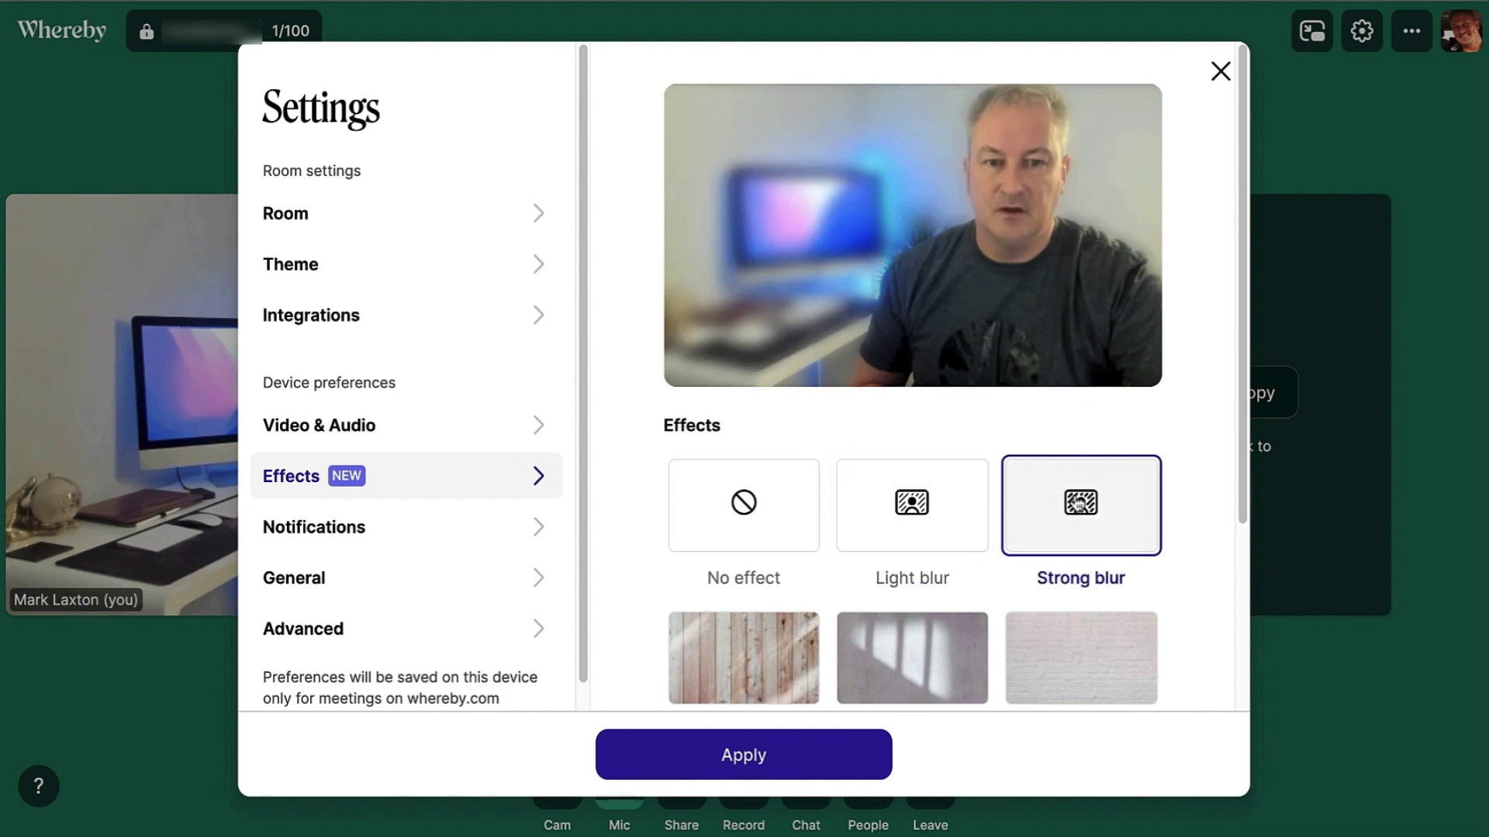
pyautogui.click(868, 509)
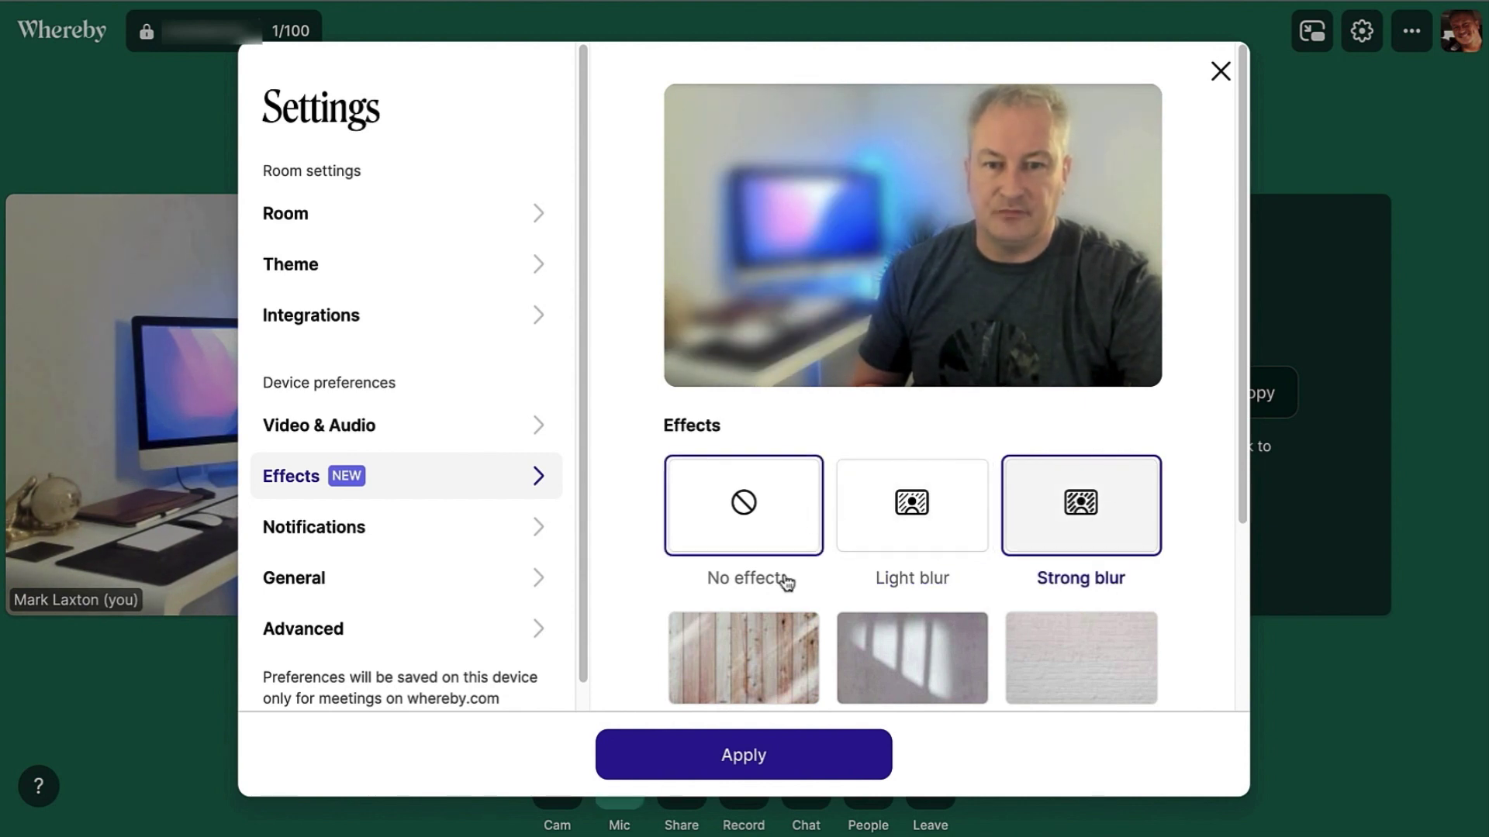
pyautogui.scroll(-5, 787, 581)
pyautogui.click(758, 291)
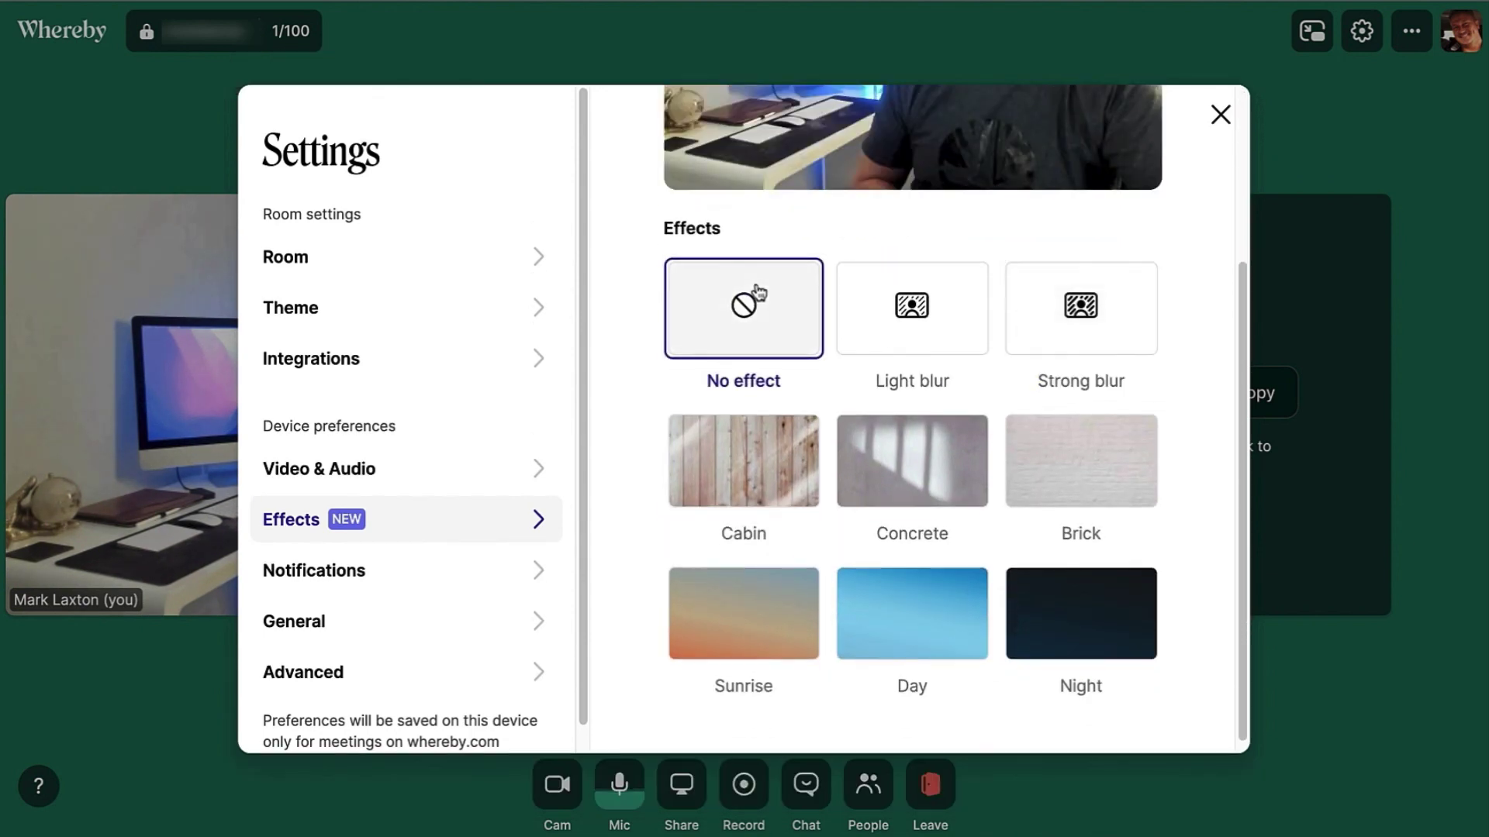
# Preview the Cabin virtual background on the camera image and restore No effect
pyautogui.click(806, 474)
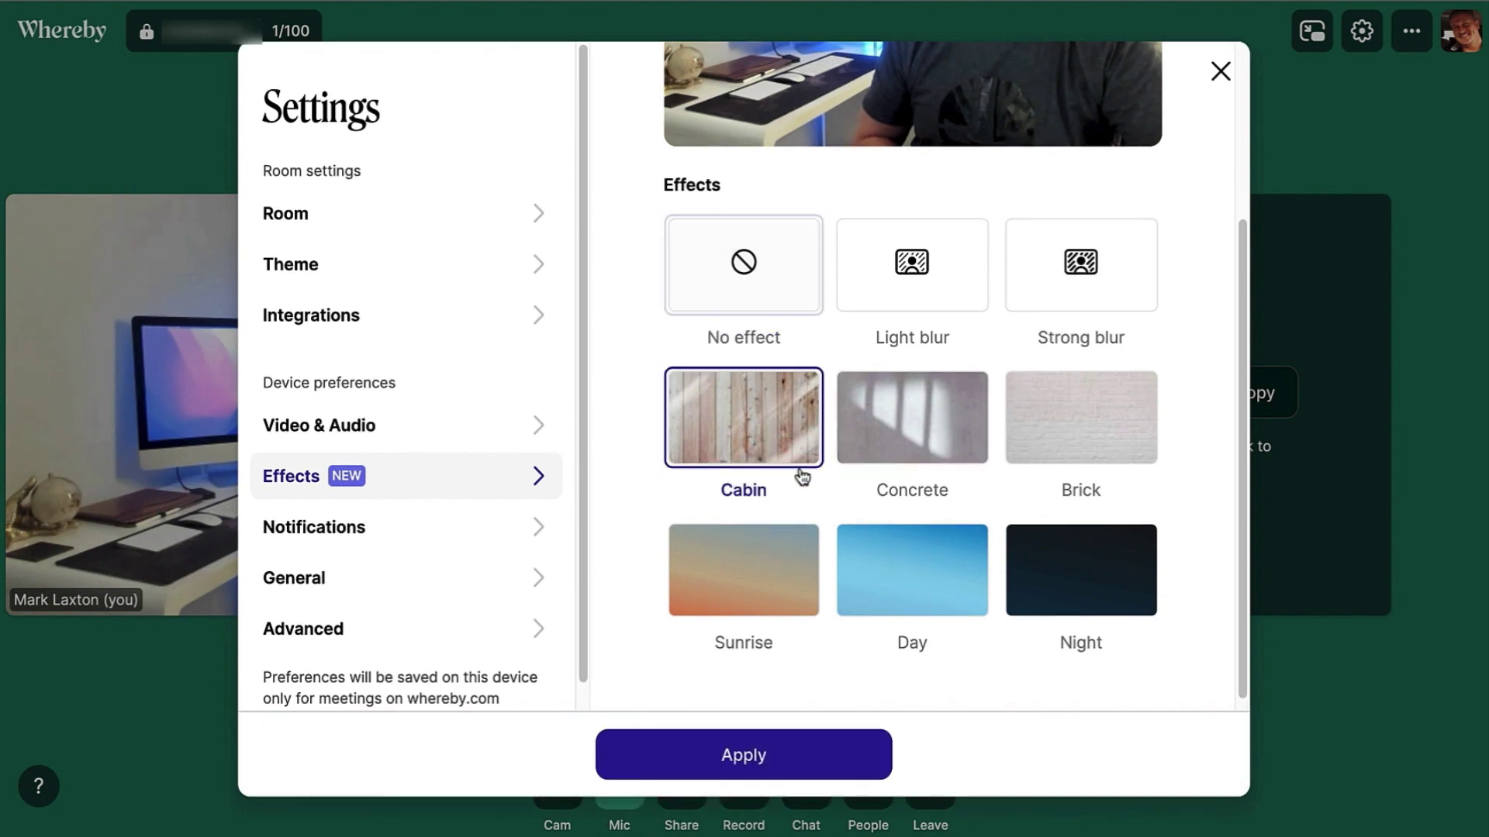
pyautogui.scroll(3, 839, 484)
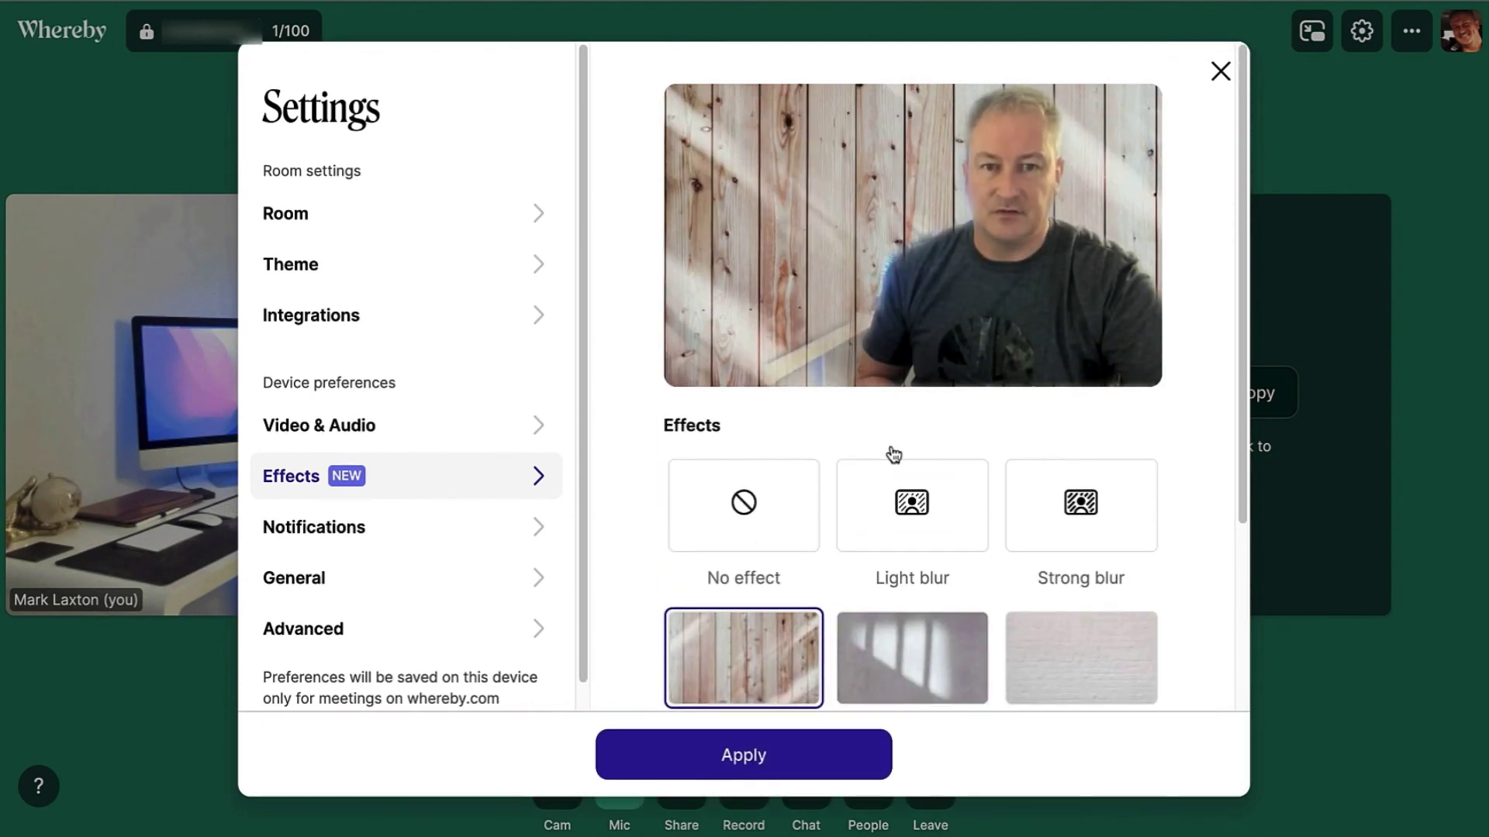
pyautogui.scroll(-2, 884, 485)
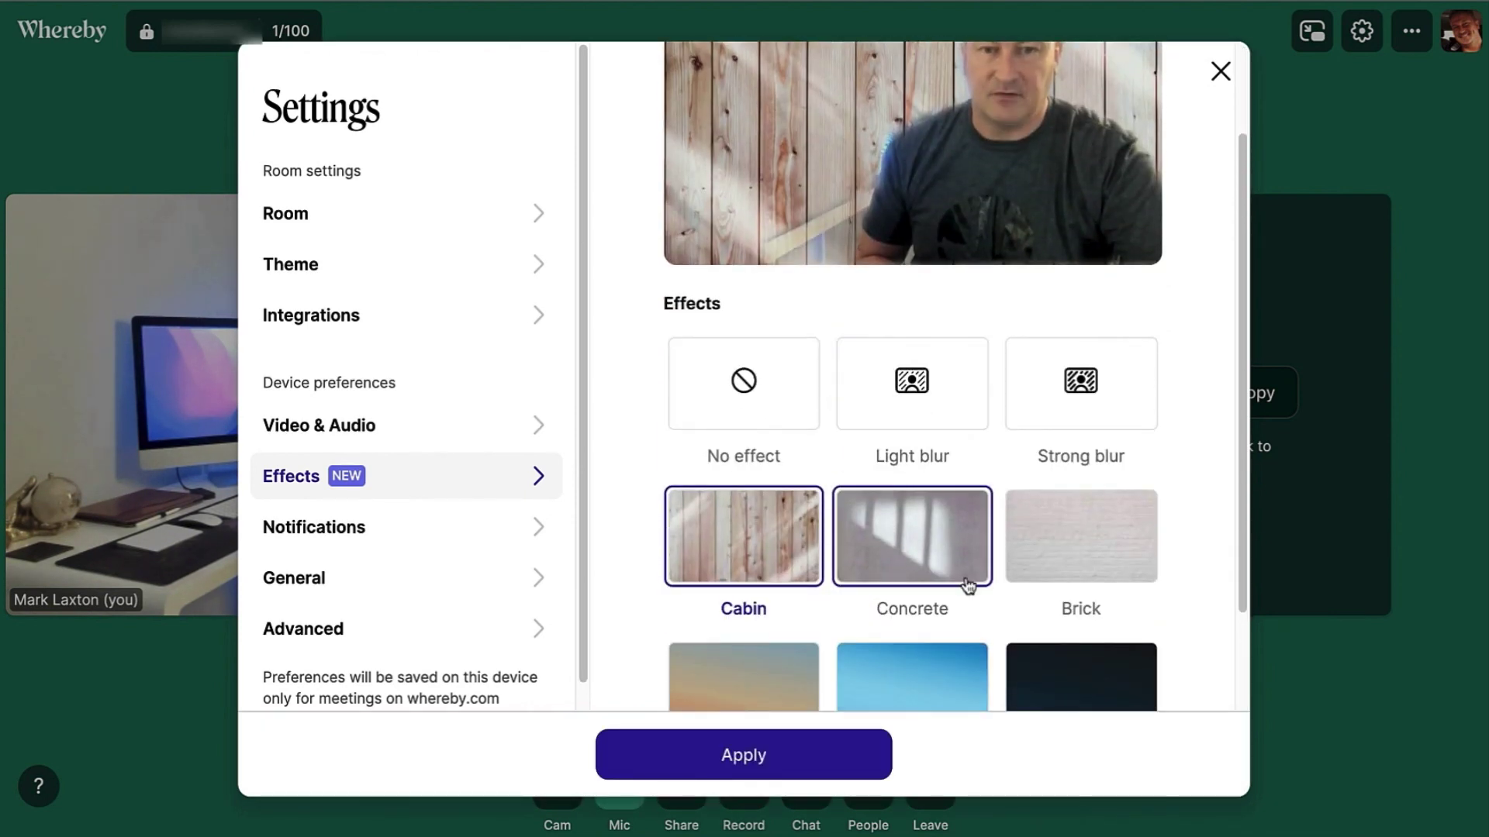
pyautogui.click(773, 398)
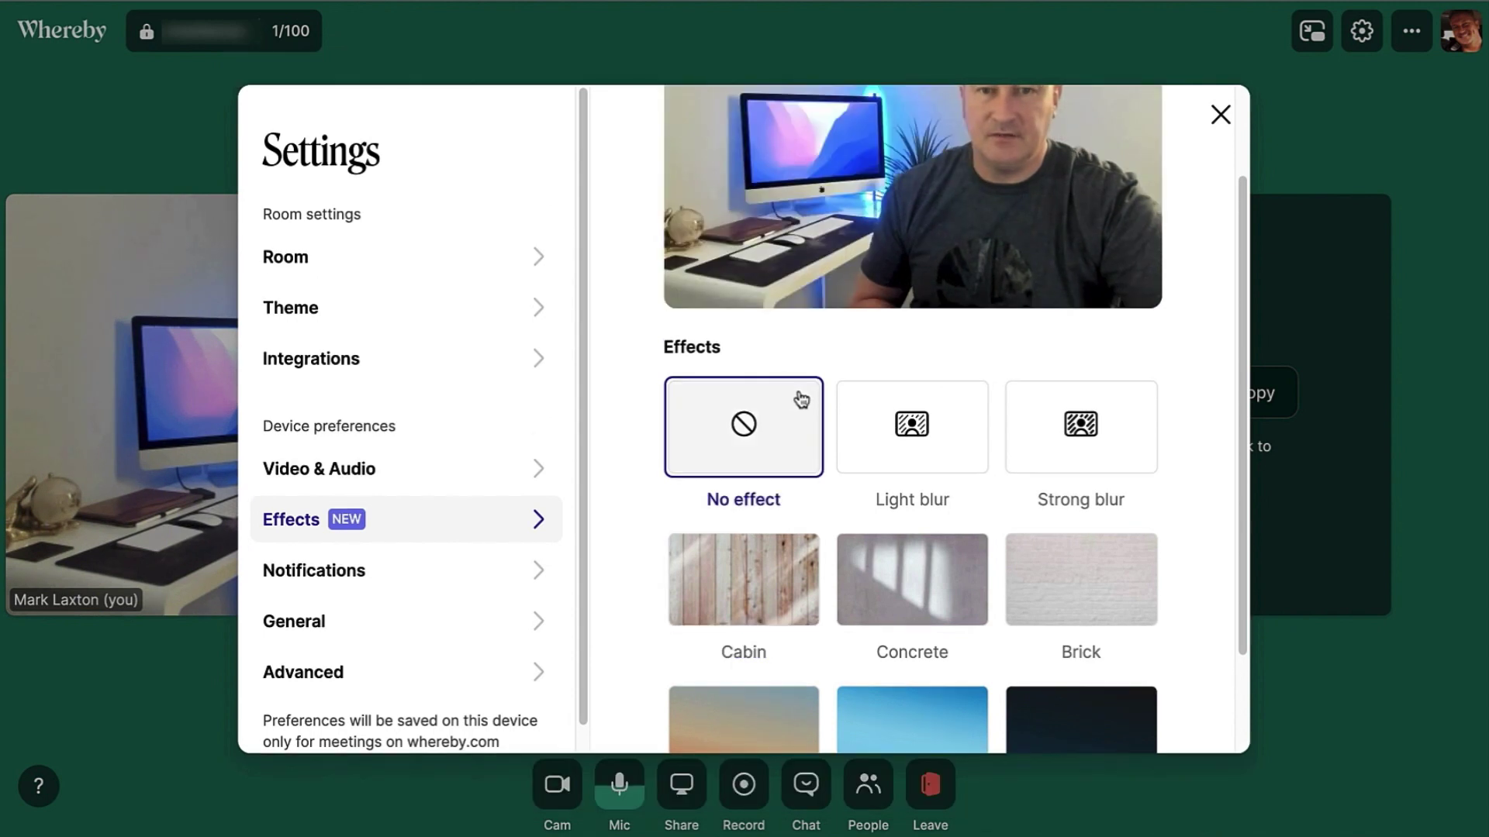
# Review the Notifications, General and Advanced device preferences and close the settings
pyautogui.click(413, 583)
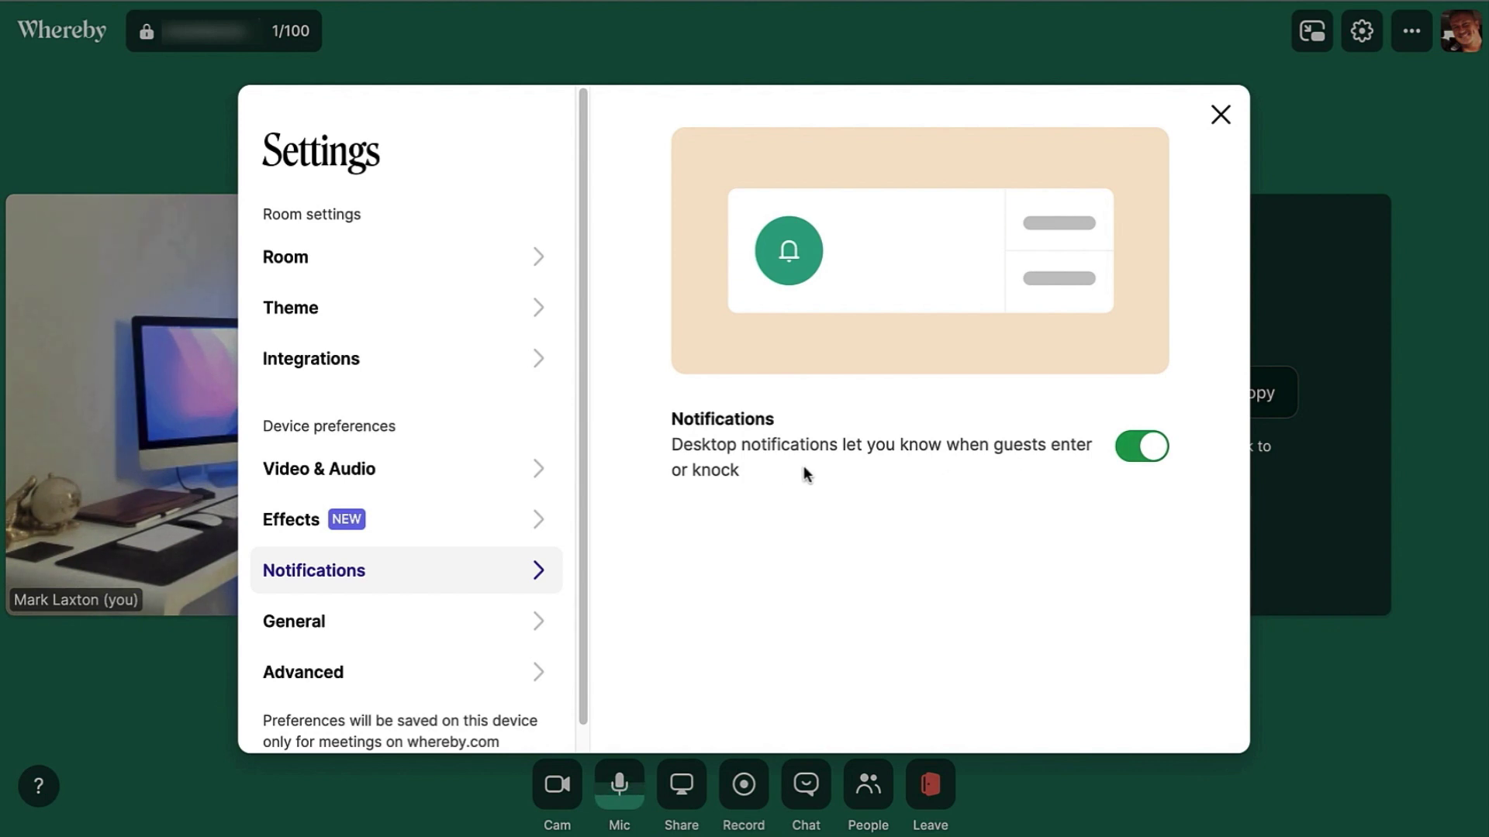
pyautogui.click(450, 616)
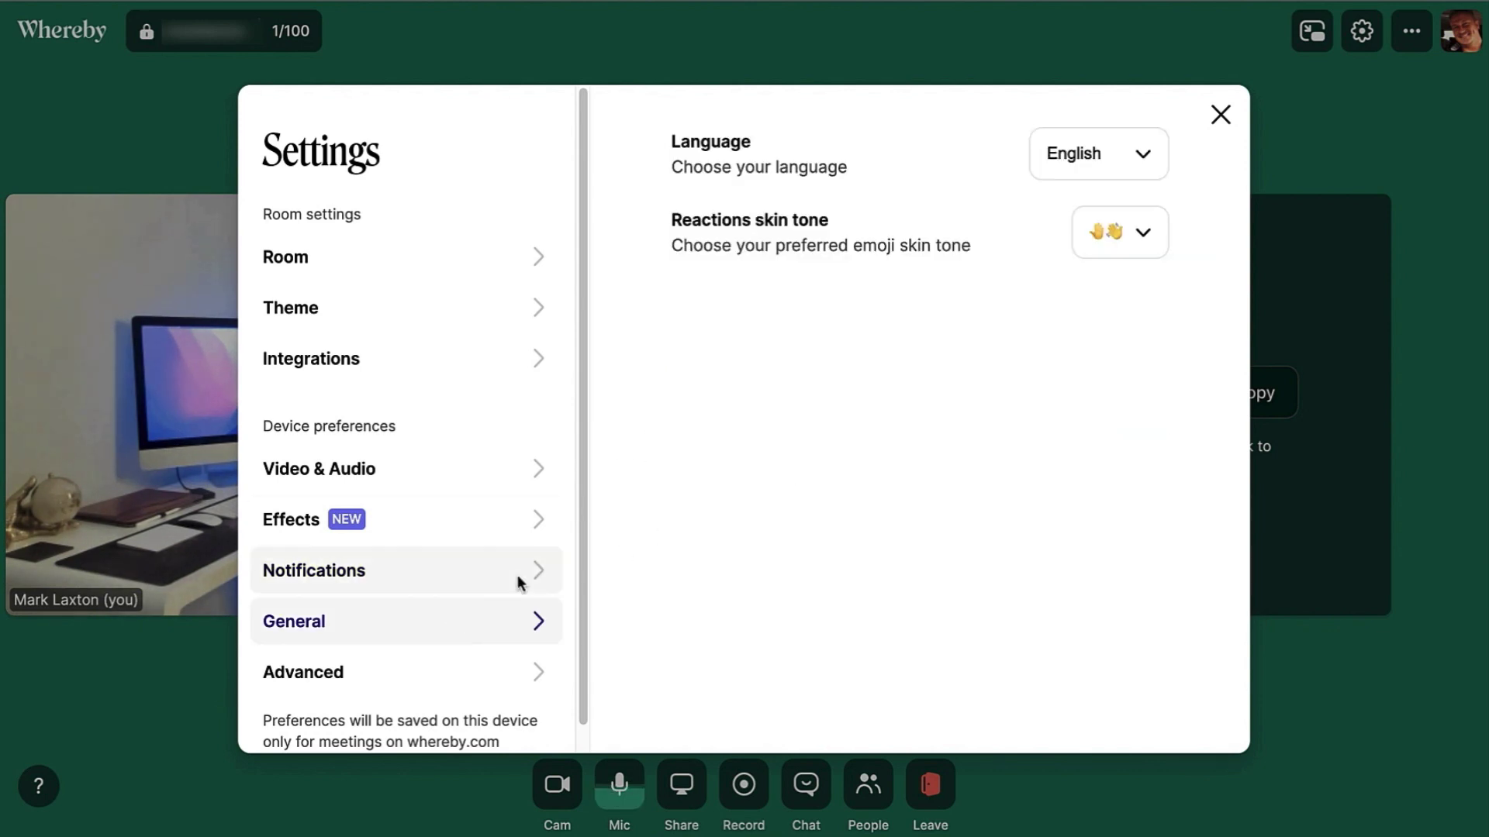
pyautogui.click(512, 665)
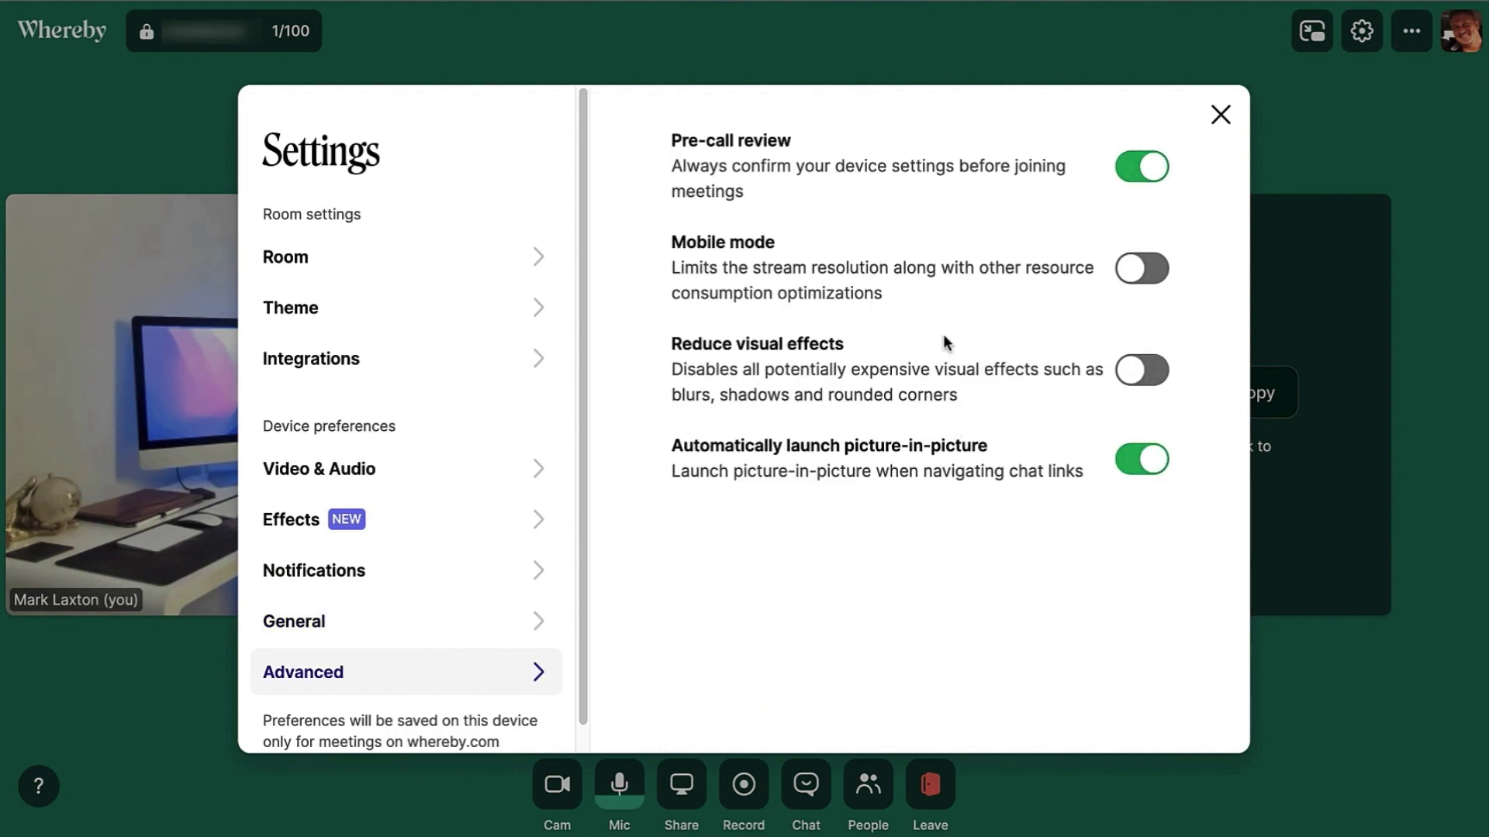
pyautogui.click(1222, 117)
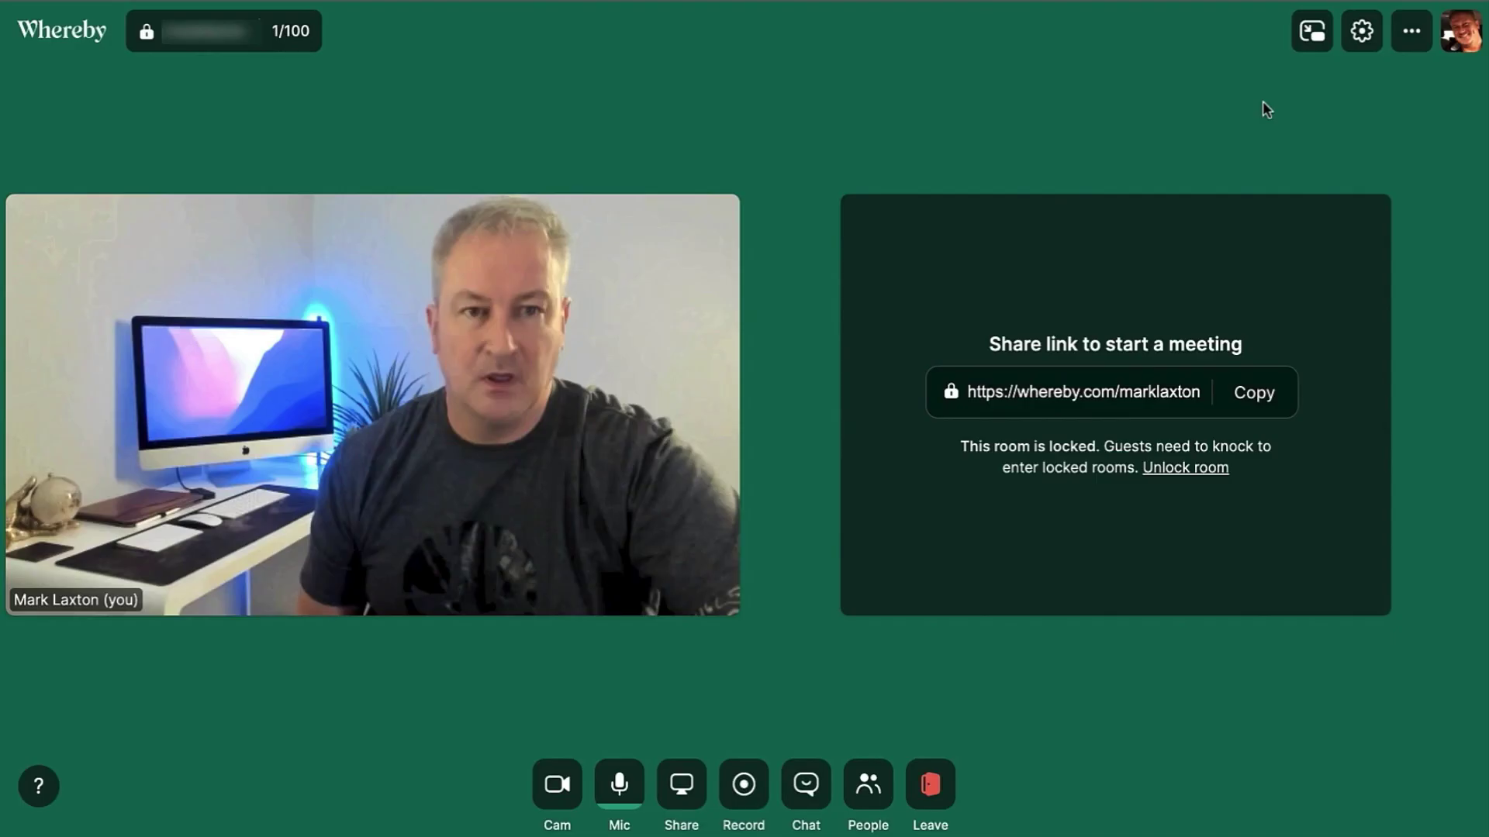
# Turn the camera off in the meeting
pyautogui.click(560, 782)
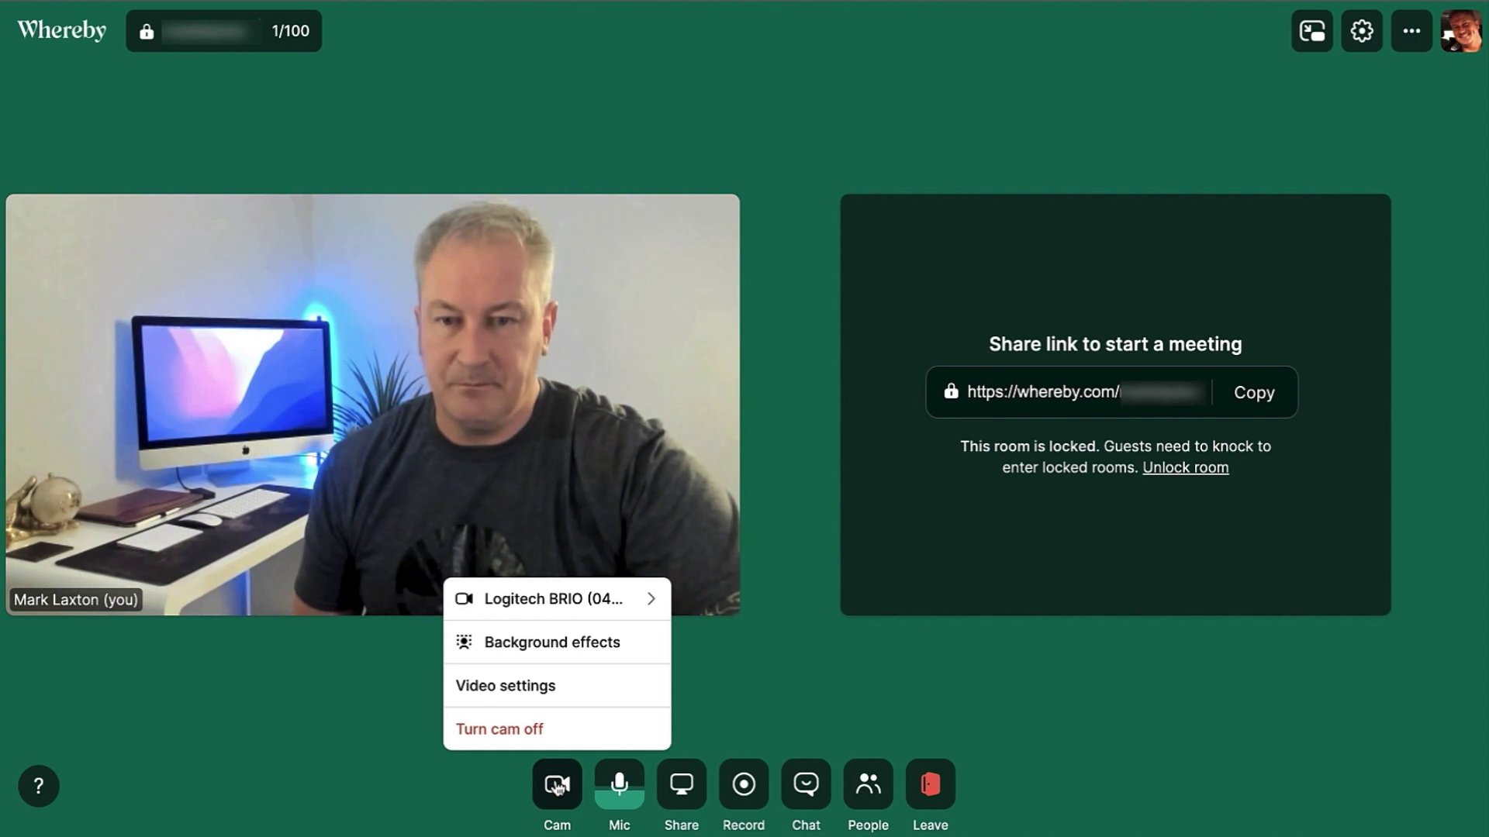
pyautogui.click(556, 785)
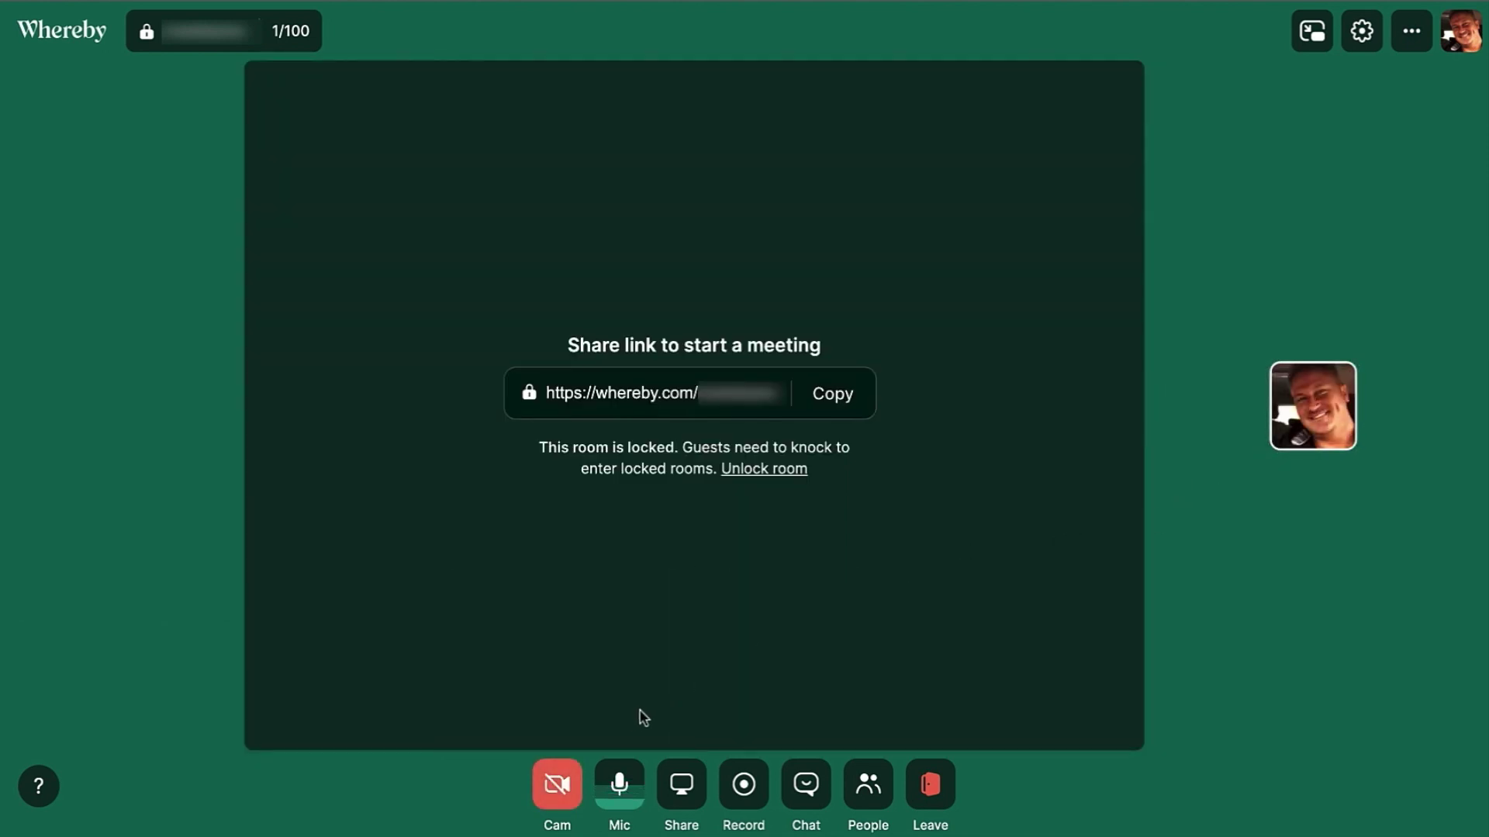
# Review the quick options for the camera and the microphone in the meeting
pyautogui.click(556, 784)
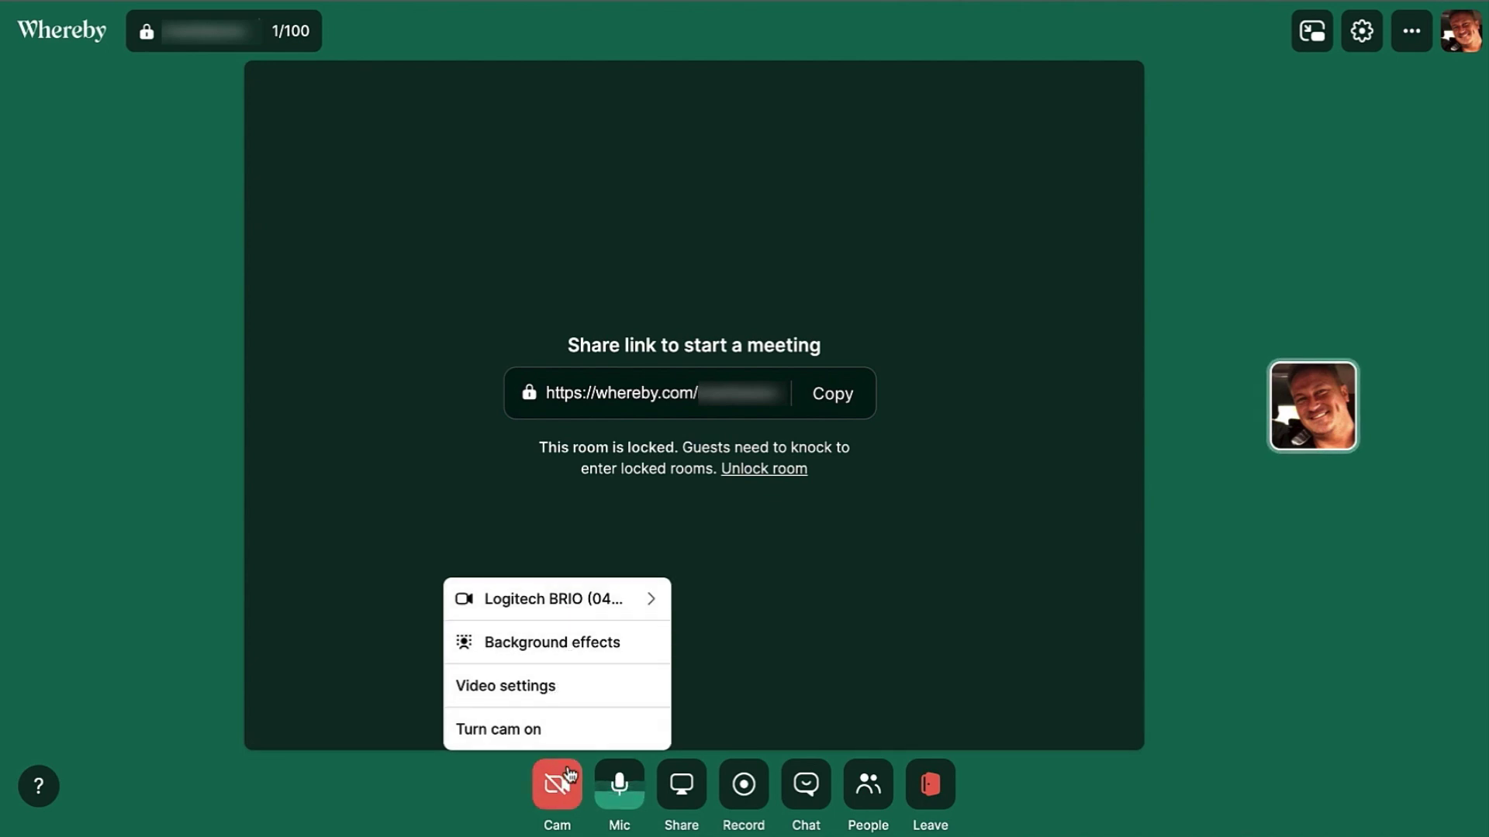
pyautogui.click(619, 784)
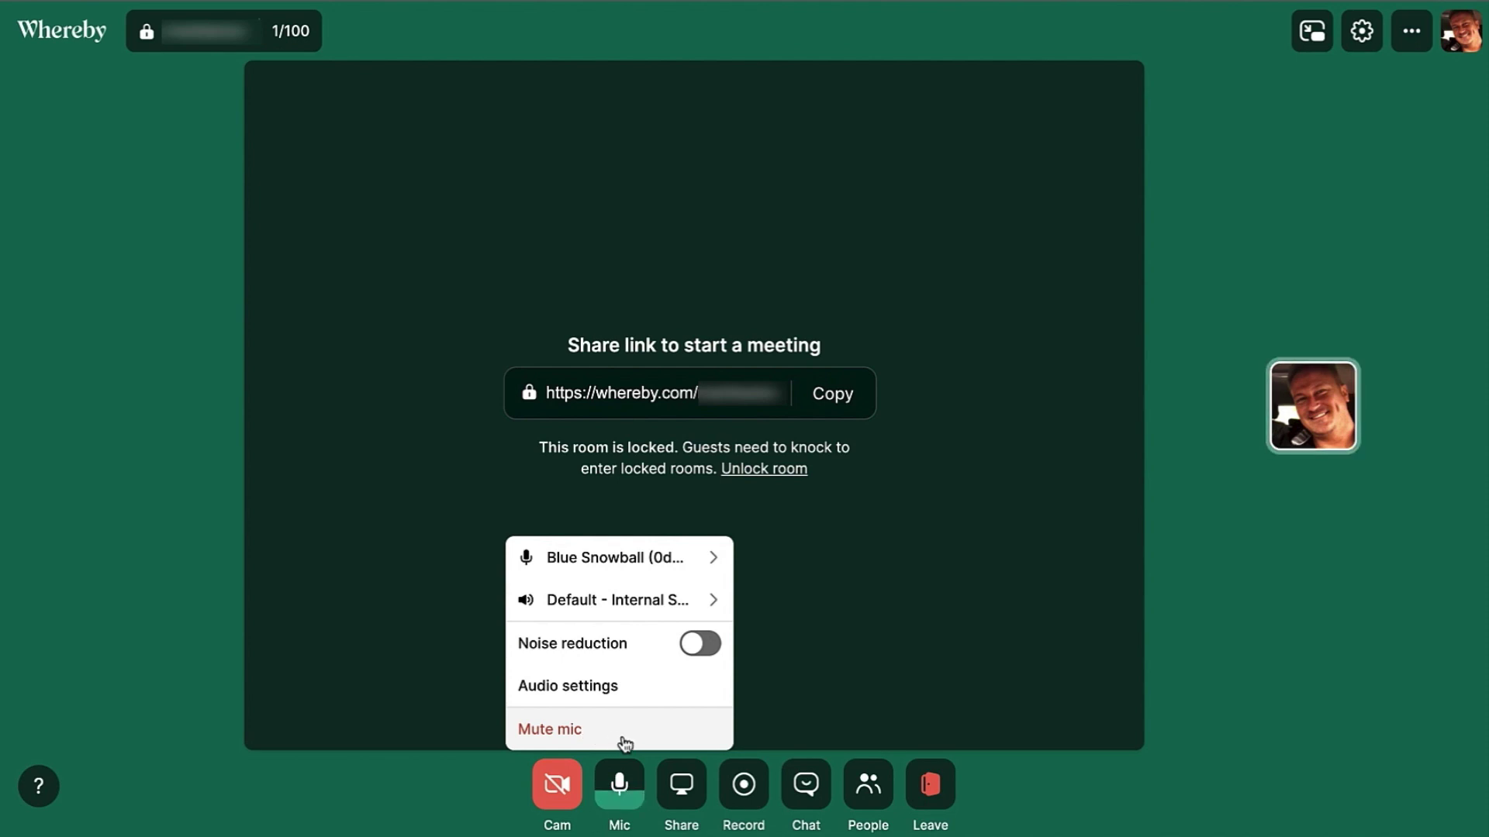
# Review the sharing options, select the entire screen as the source for screen sharing, and cancel without sharing
pyautogui.click(681, 785)
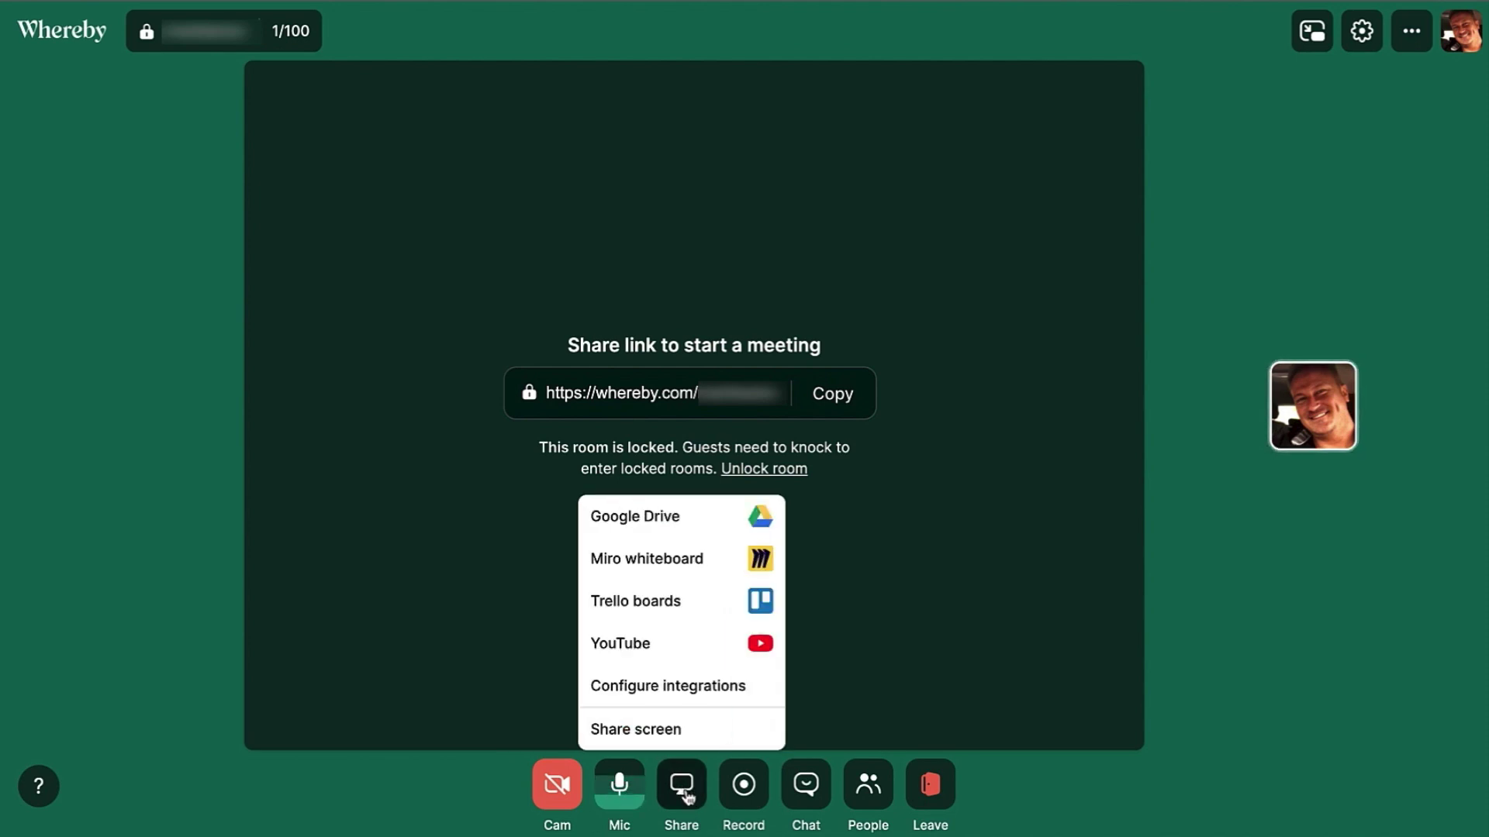
pyautogui.click(748, 724)
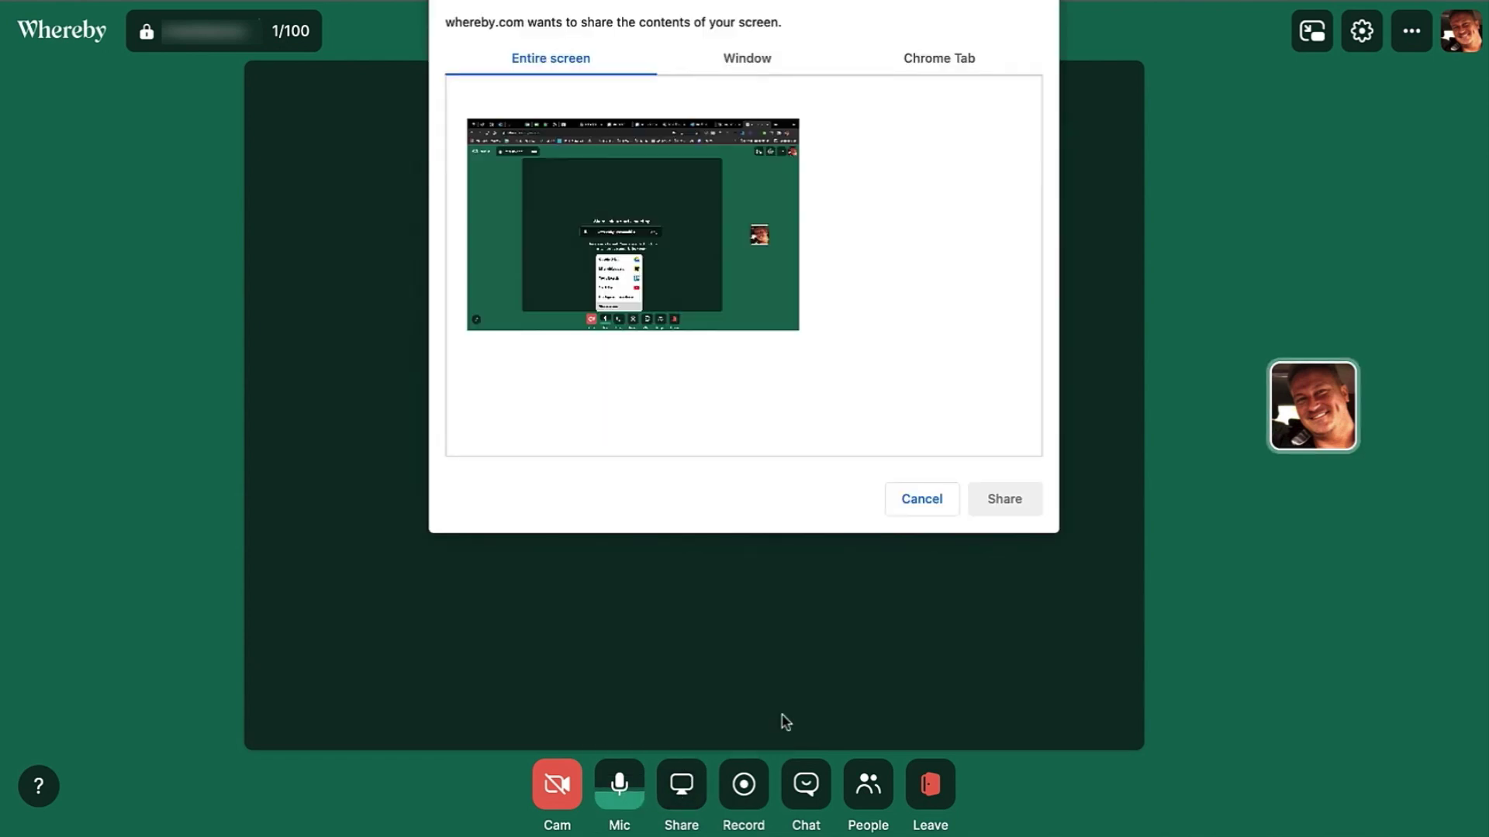
pyautogui.click(737, 237)
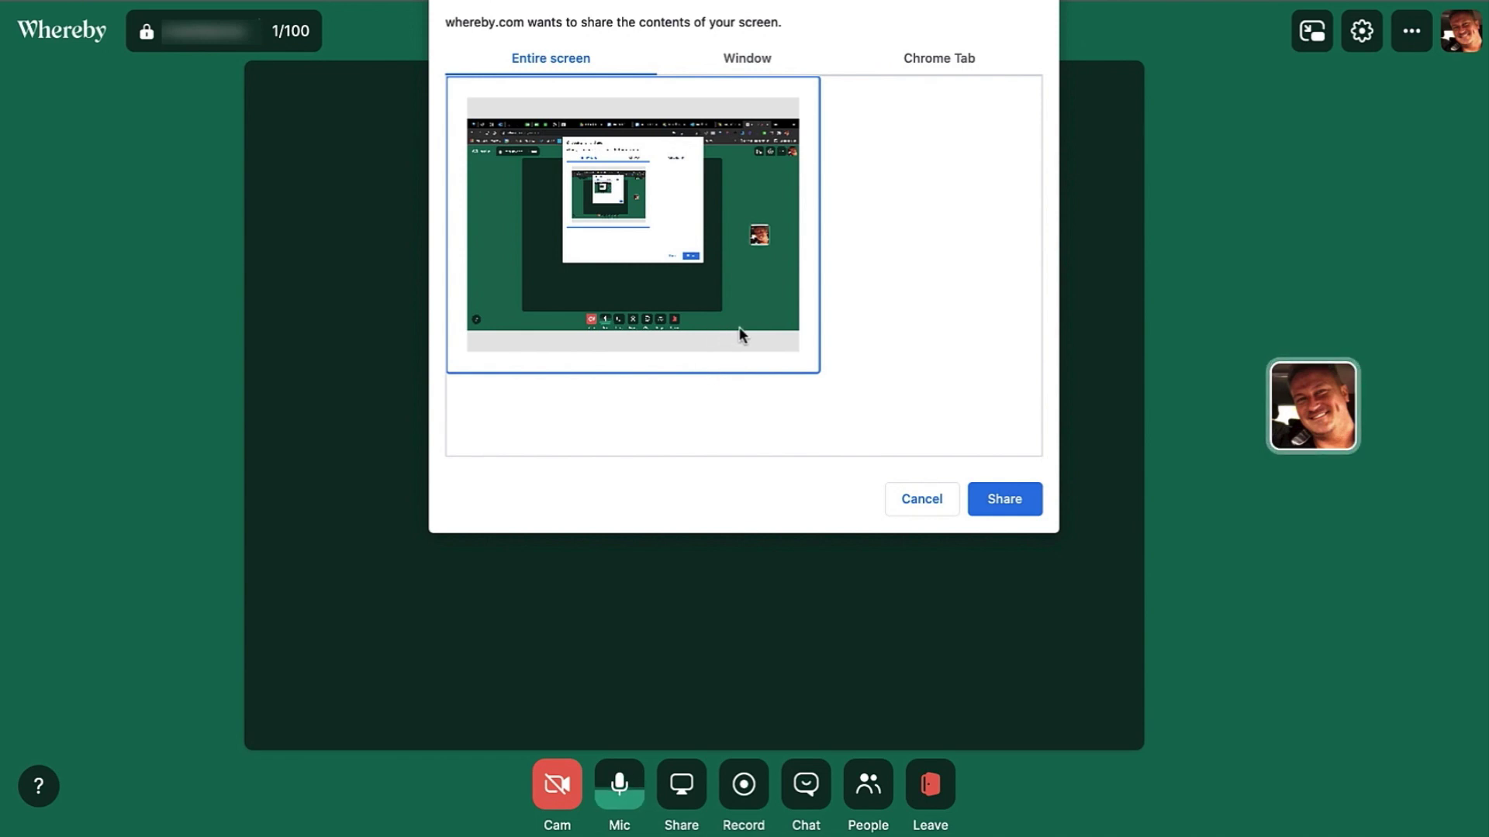
pyautogui.click(921, 504)
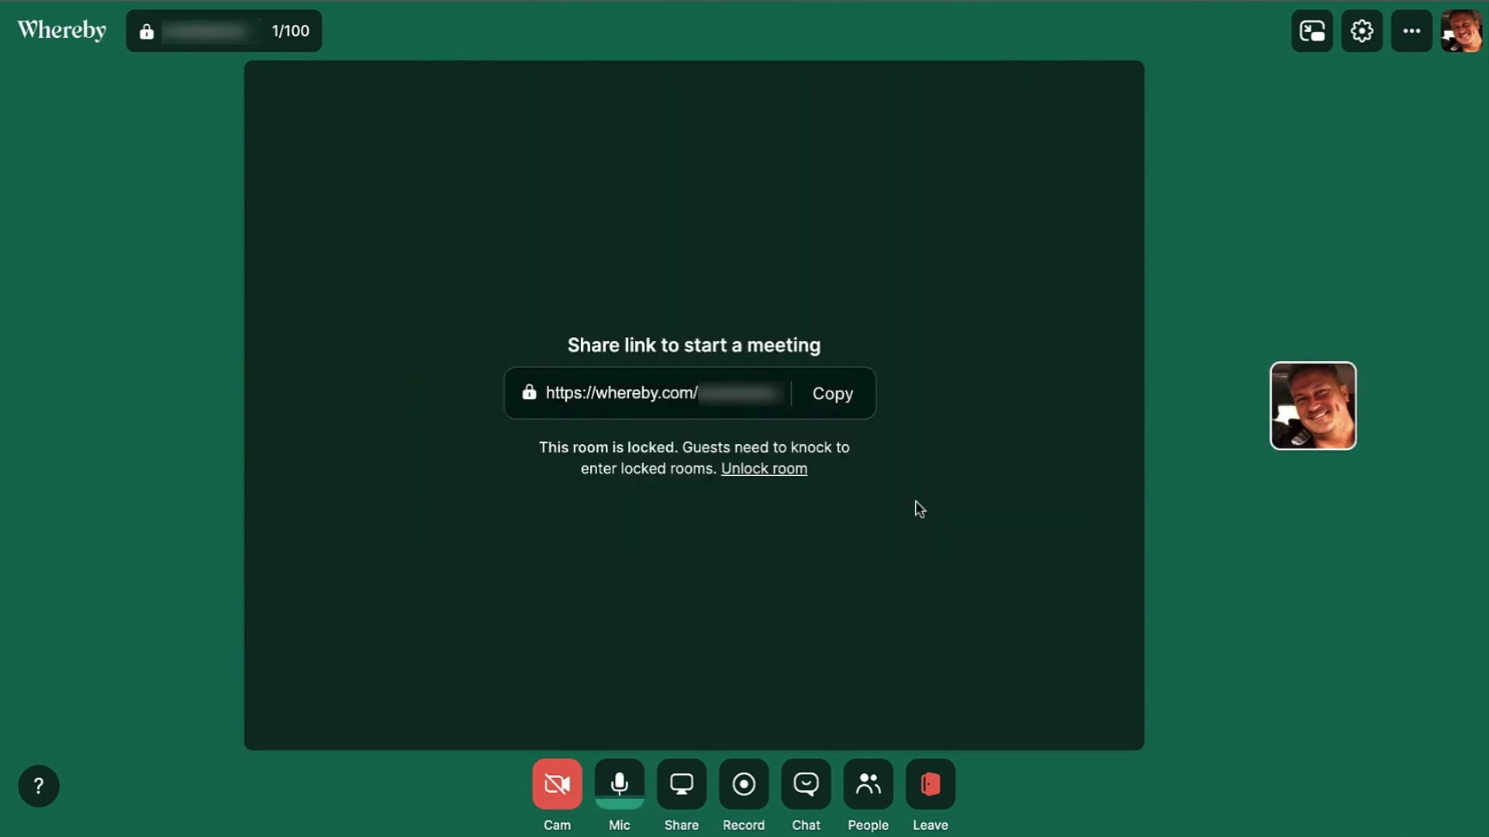
# Check the recording option and dismiss its upgrade offer, and look over the meeting chat with its message field
pyautogui.click(744, 787)
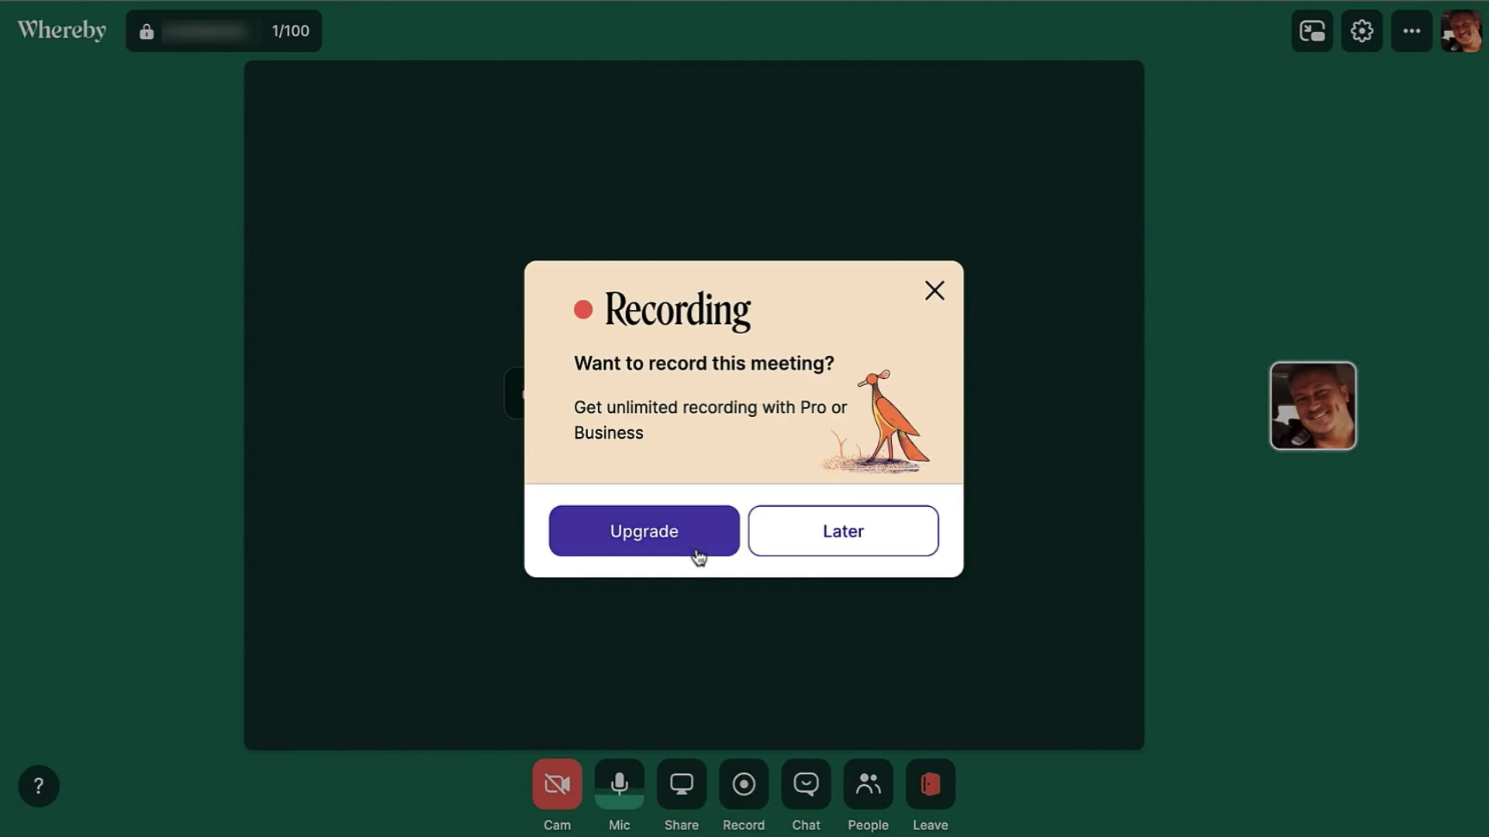
pyautogui.click(936, 291)
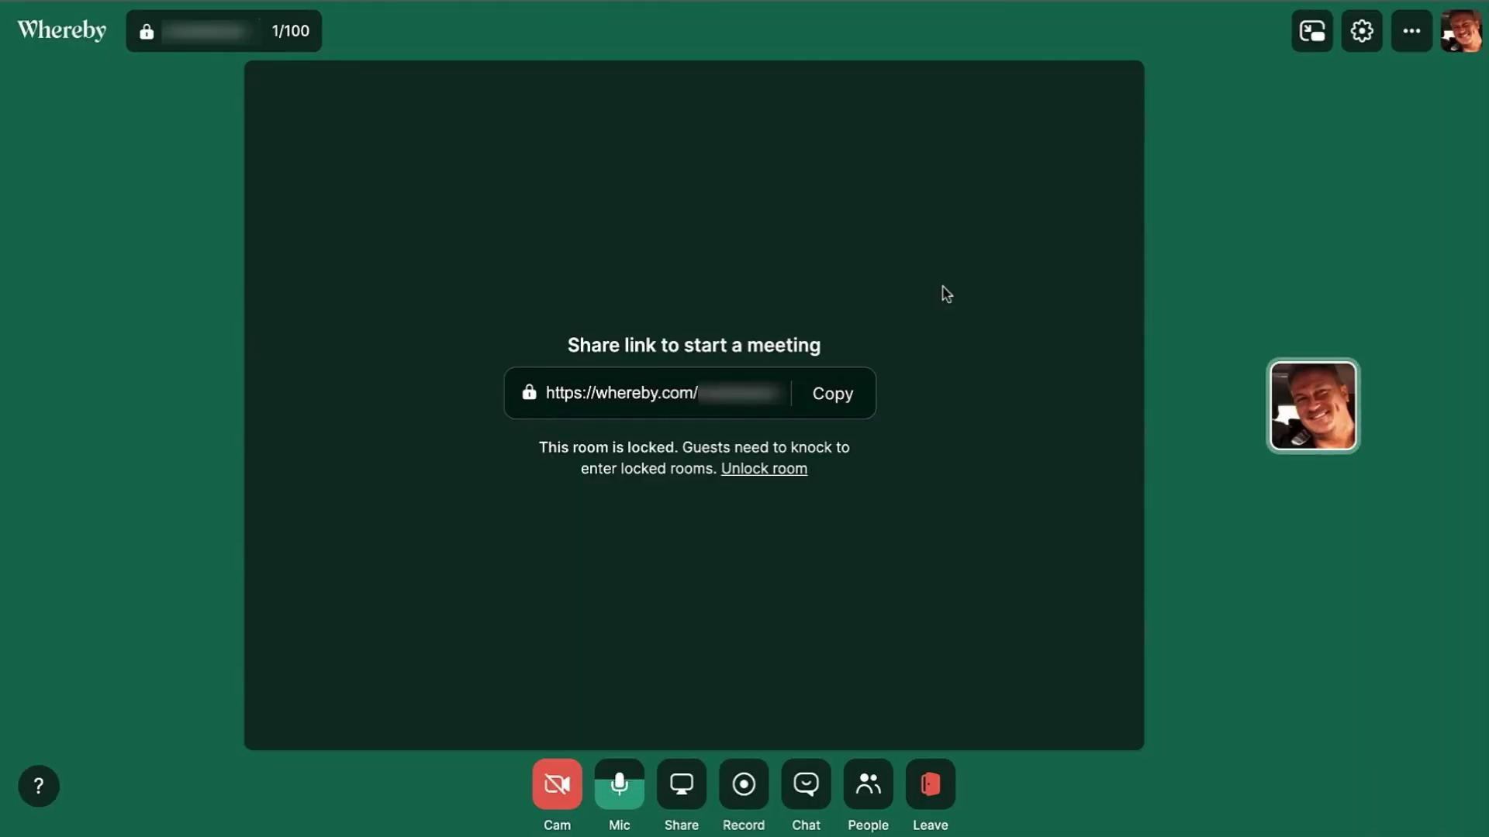
pyautogui.moveTo(808, 787)
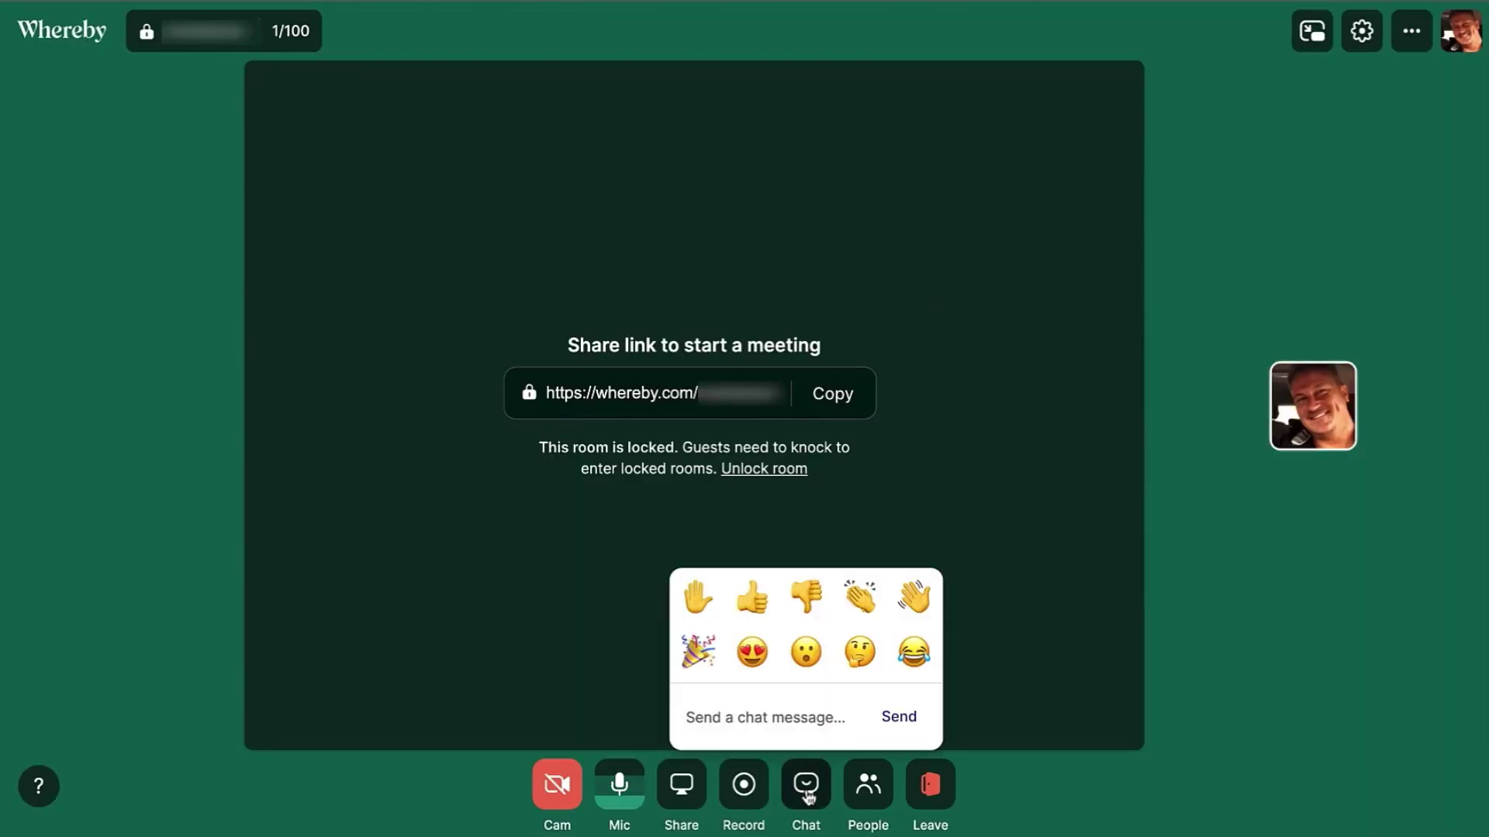
pyautogui.click(807, 790)
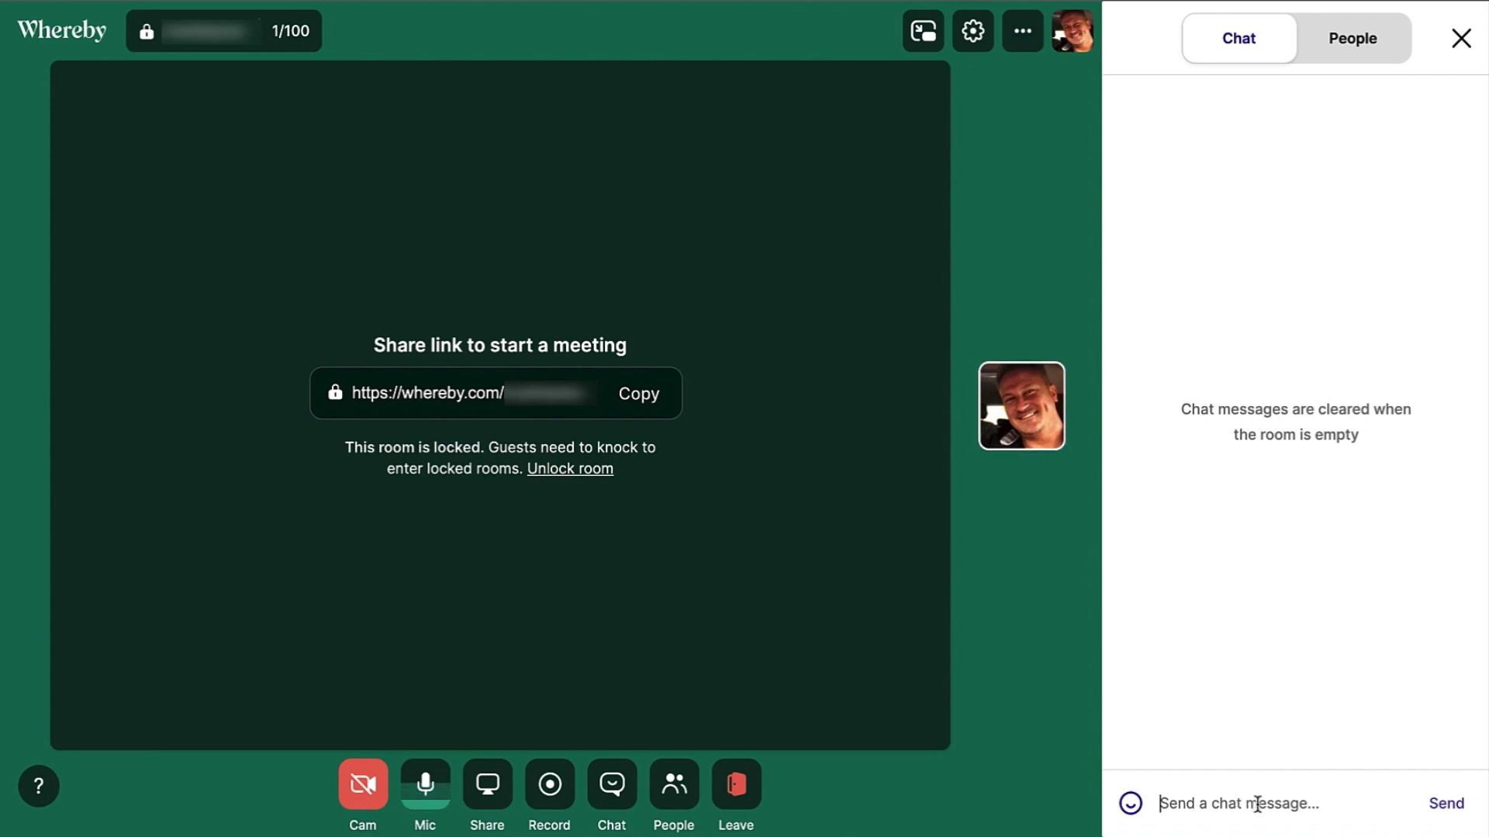
pyautogui.click(1439, 813)
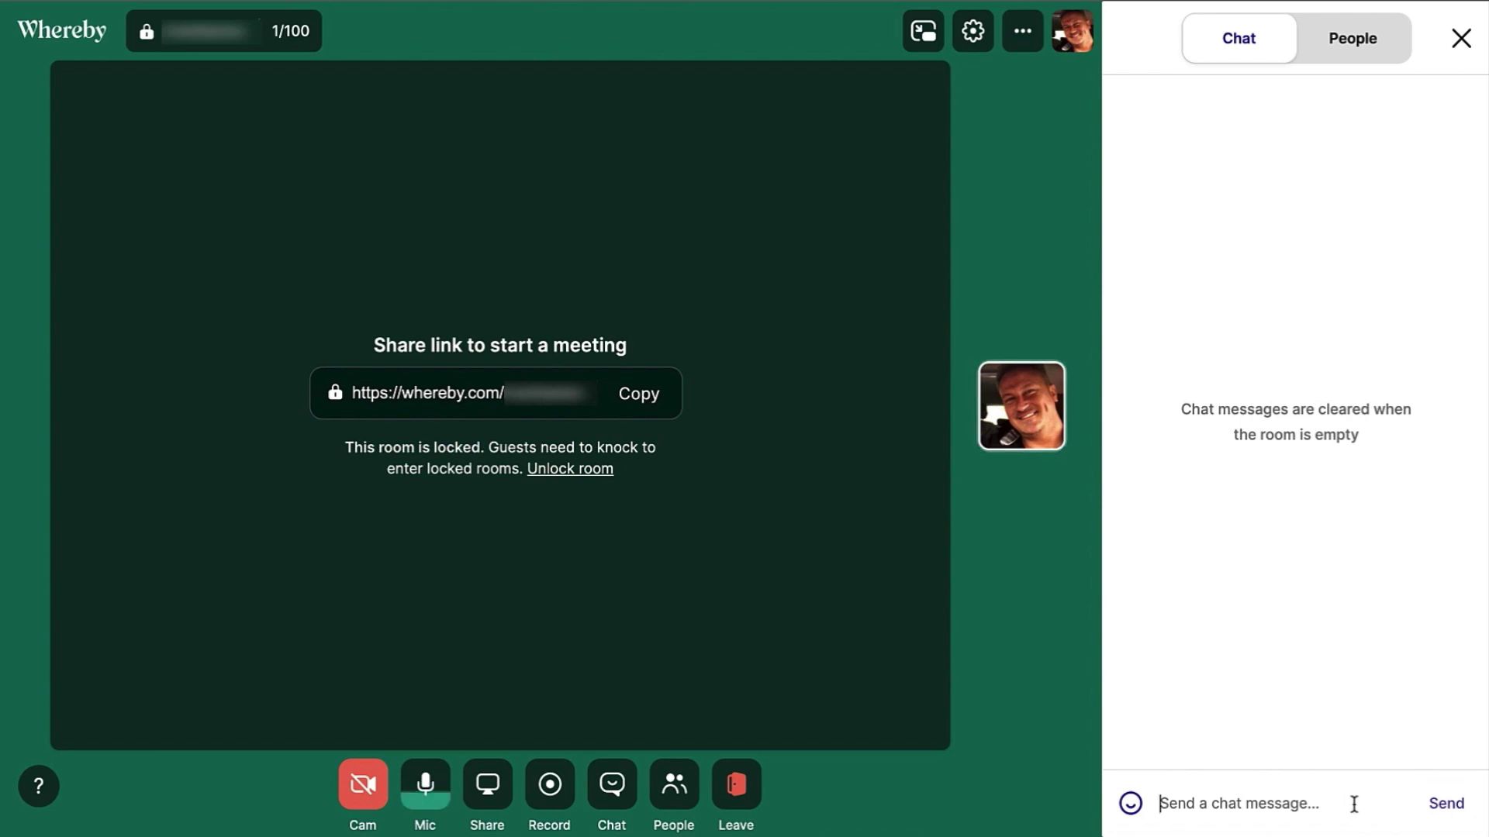
pyautogui.click(1461, 40)
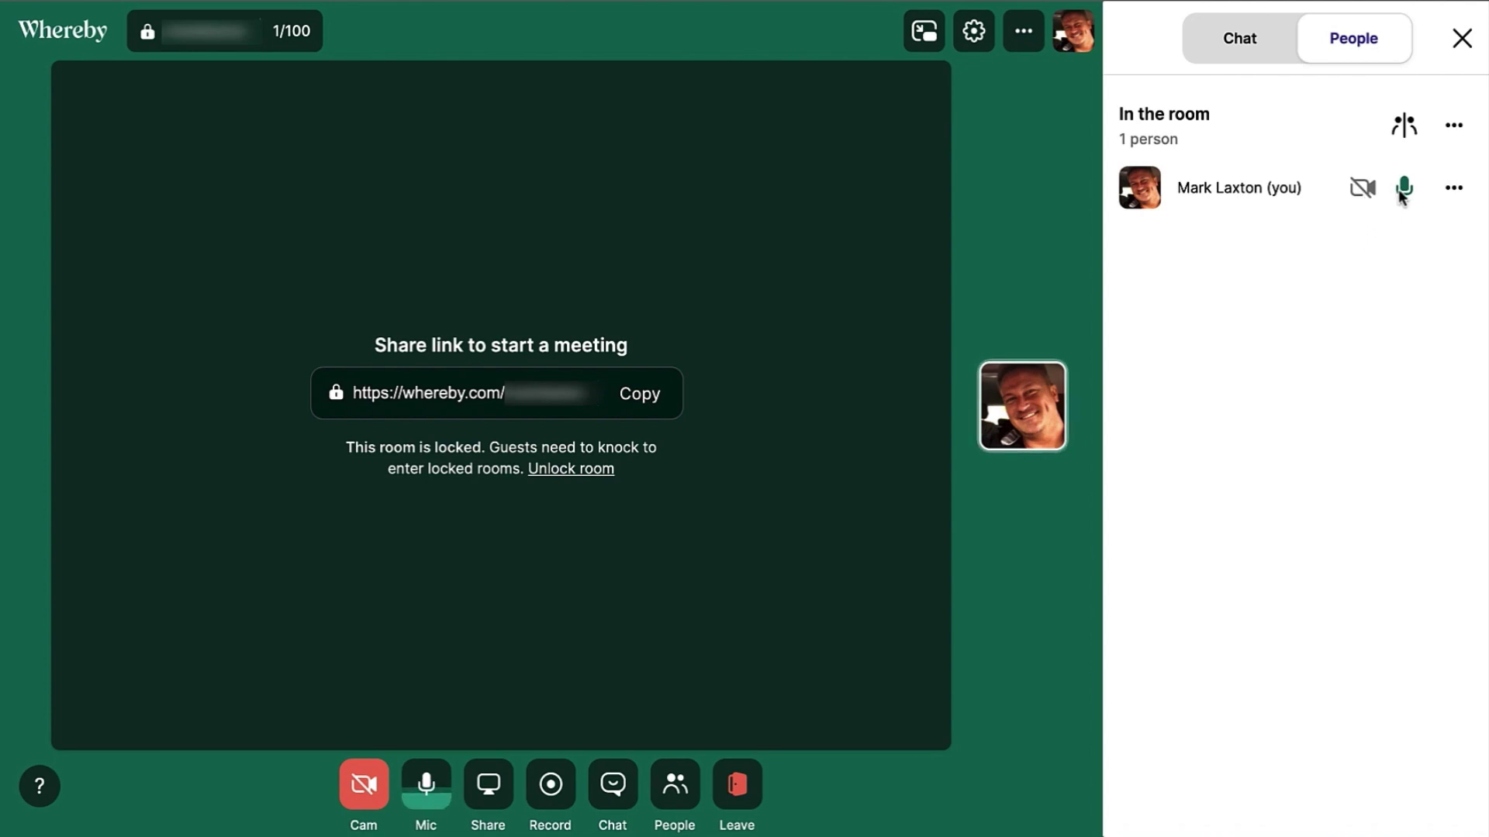
# Review the host's own participant options in the people list and the choices for leaving or ending the meeting
pyautogui.click(1452, 190)
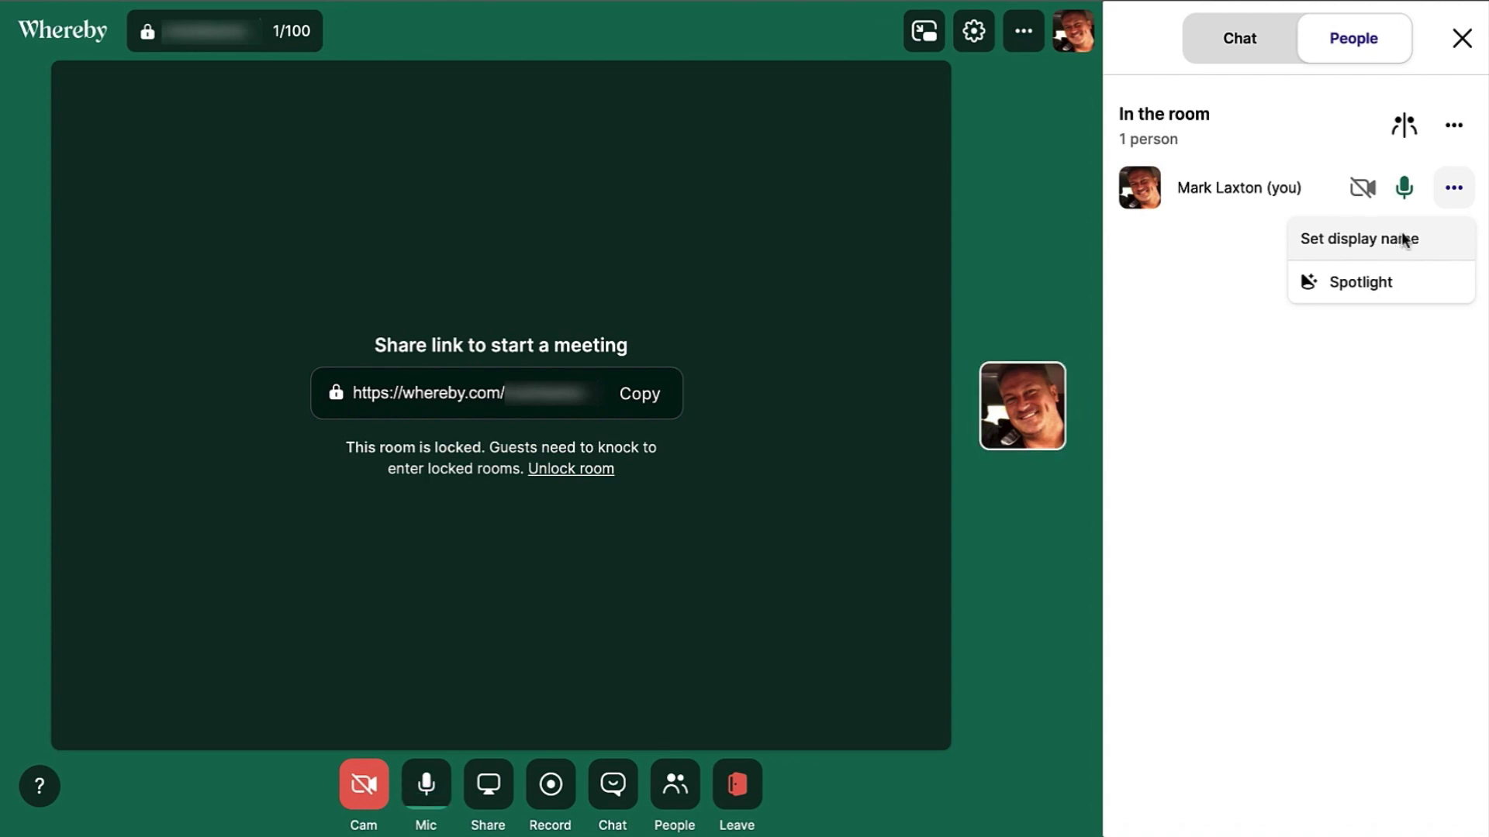
pyautogui.click(1462, 40)
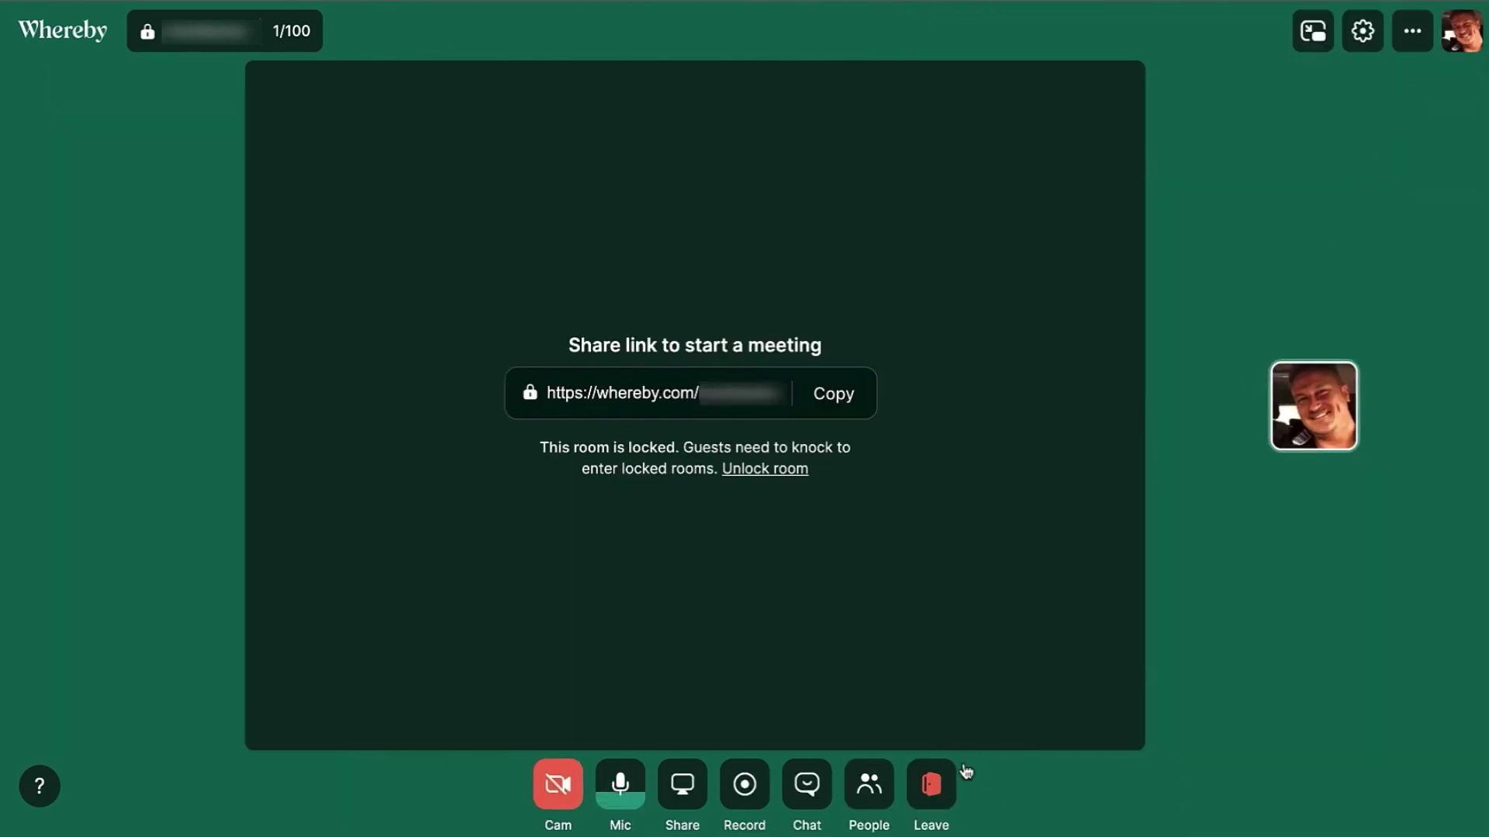
pyautogui.click(946, 787)
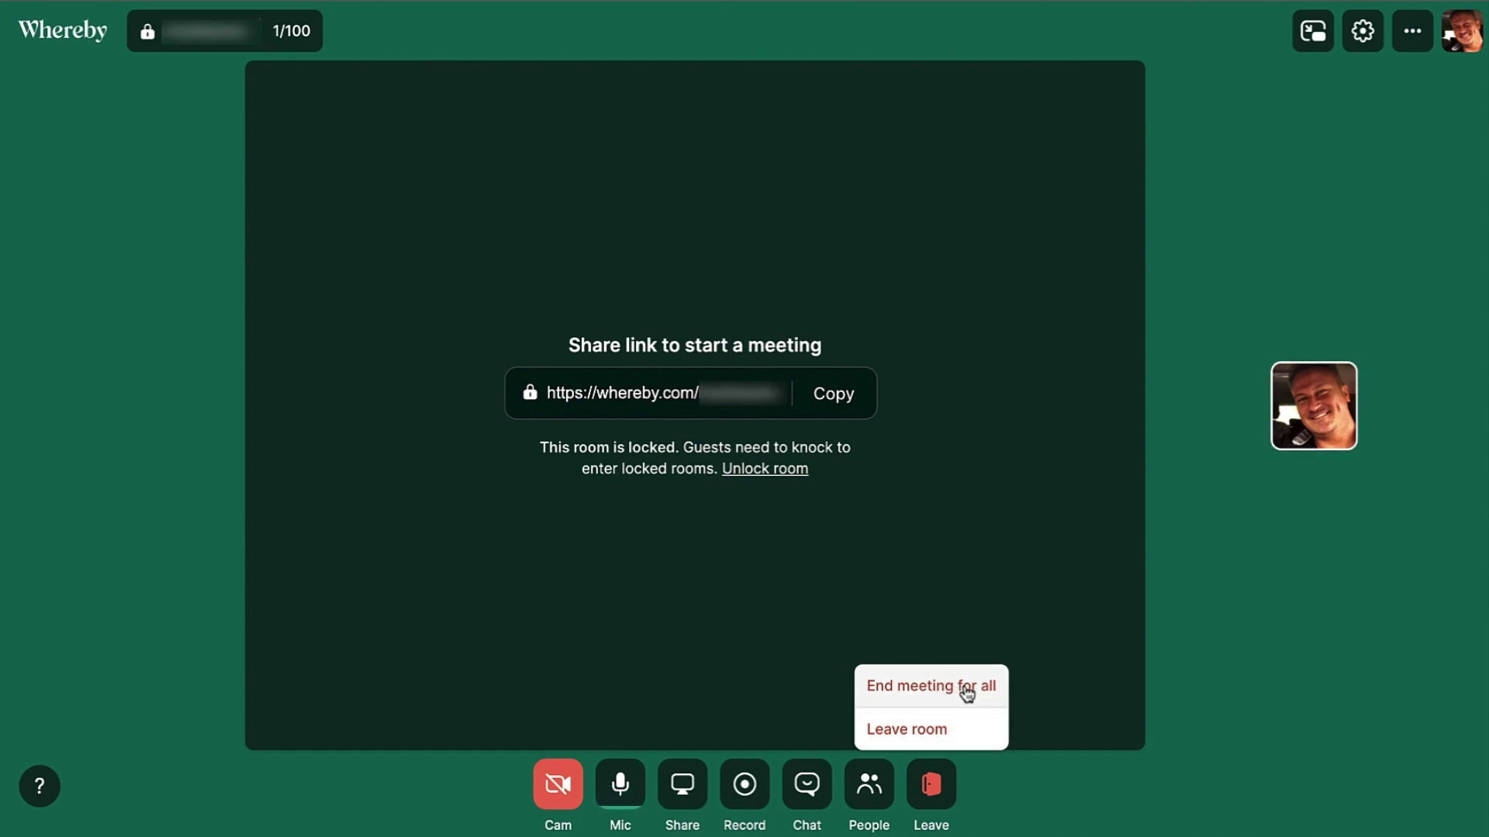
pyautogui.click(1077, 654)
# Copy the room link for sharing, reveal who is requesting to join, and let the guest into the locked room
pyautogui.click(842, 397)
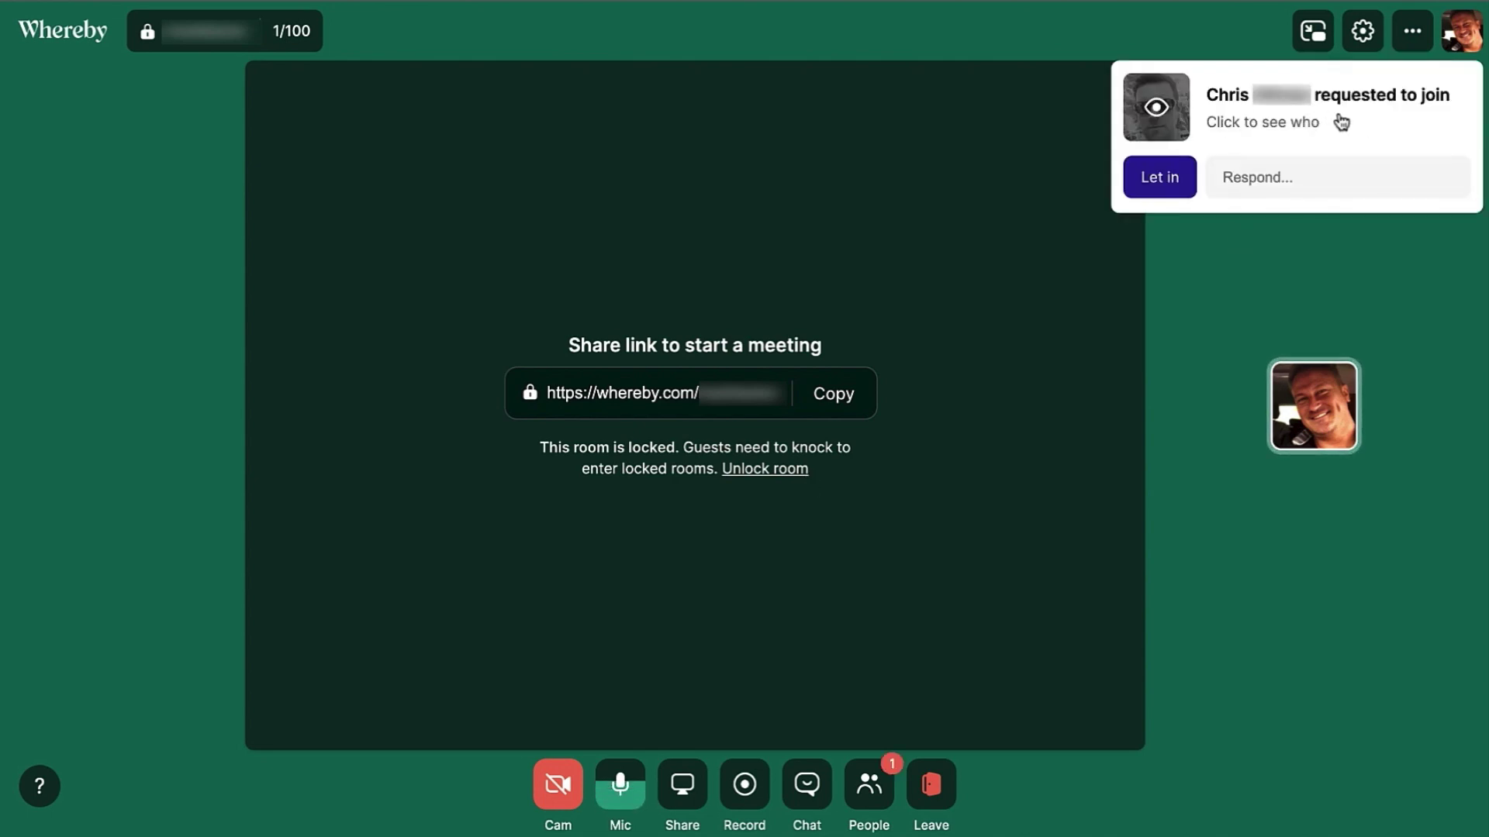
pyautogui.click(1279, 136)
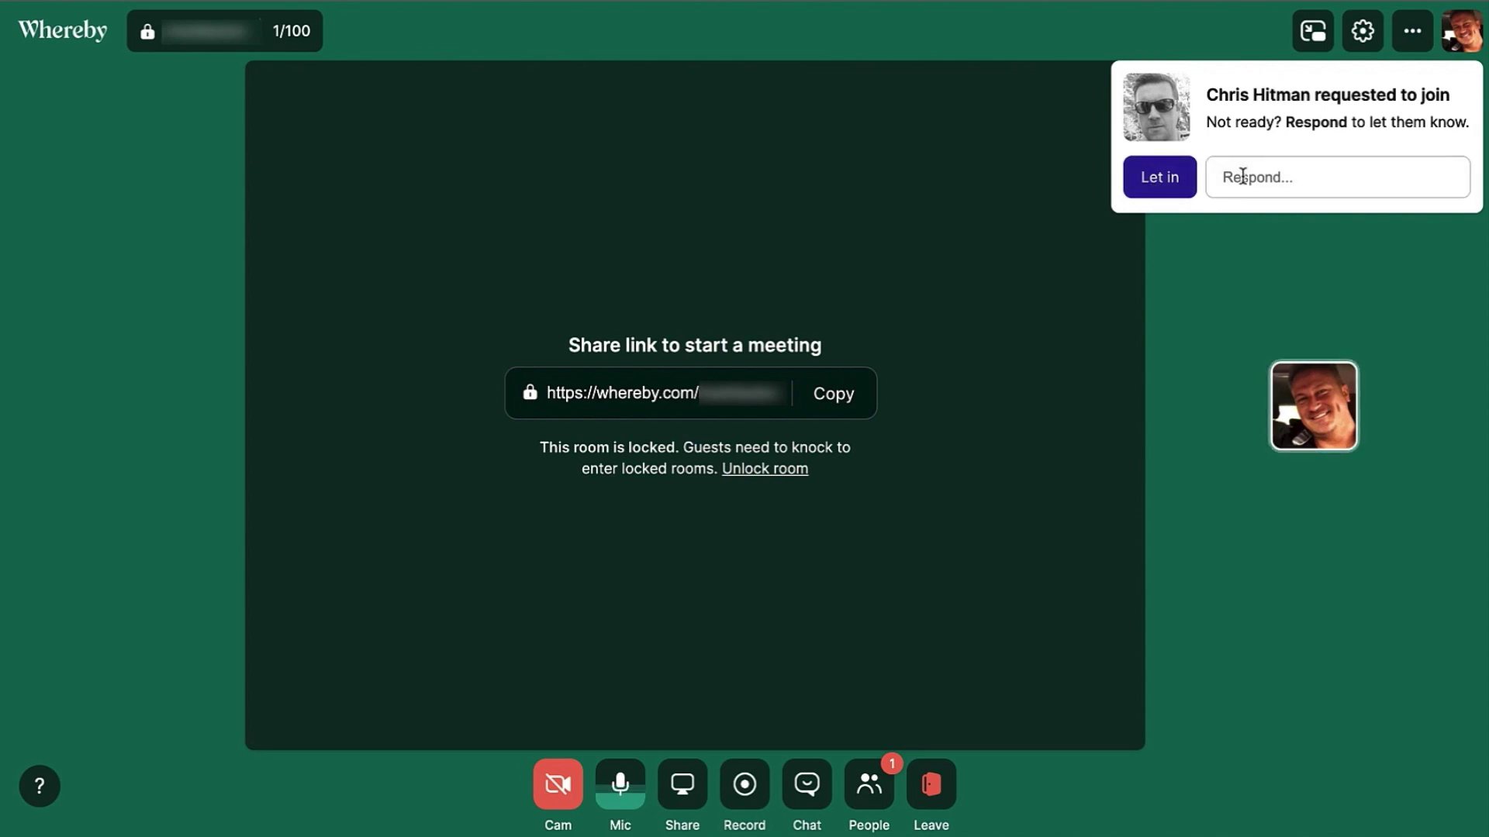
pyautogui.click(1173, 186)
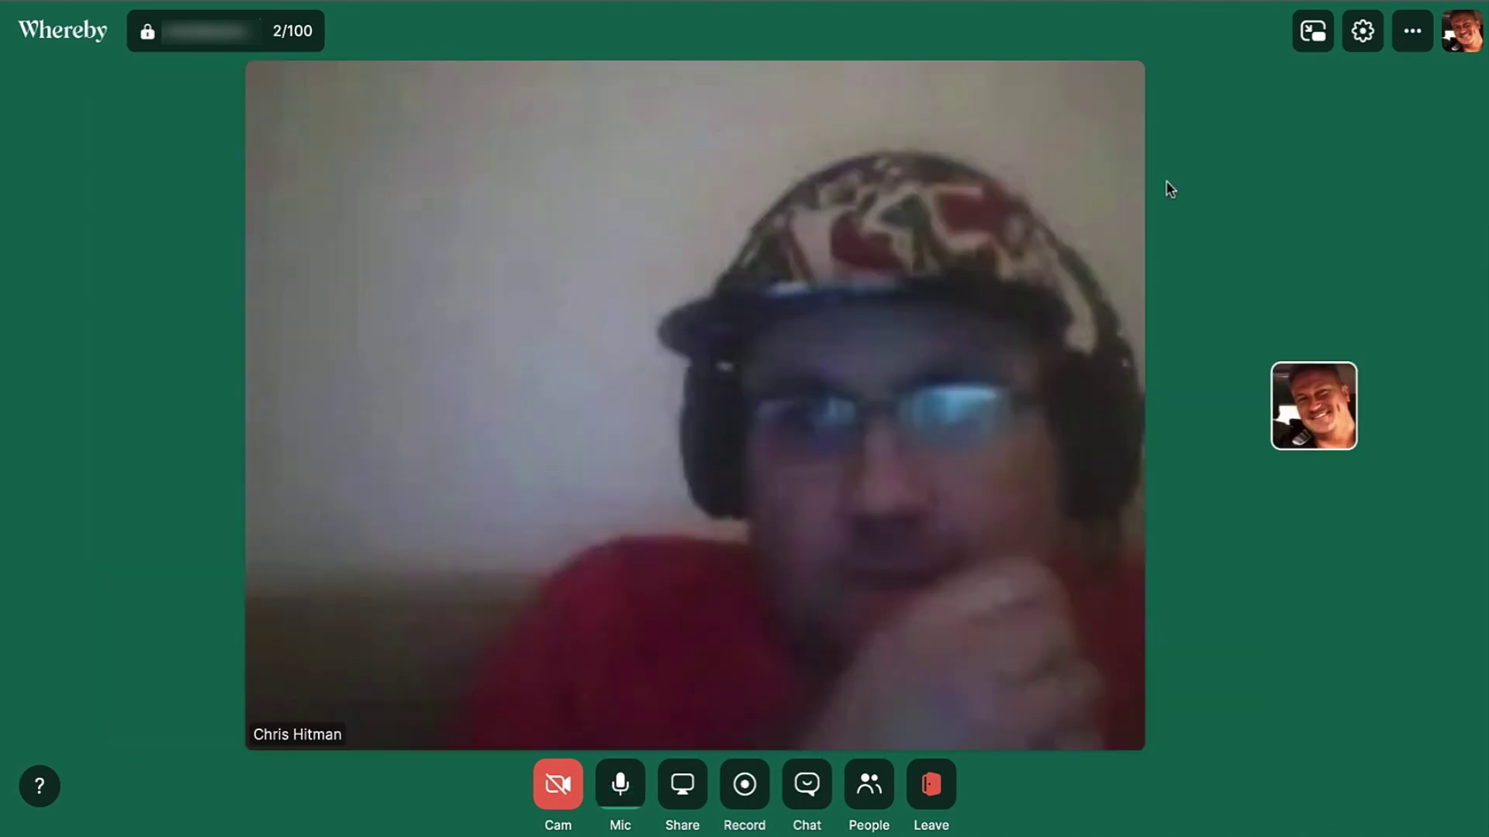
# Turn the camera on in the meeting with the admitted guest
pyautogui.click(559, 787)
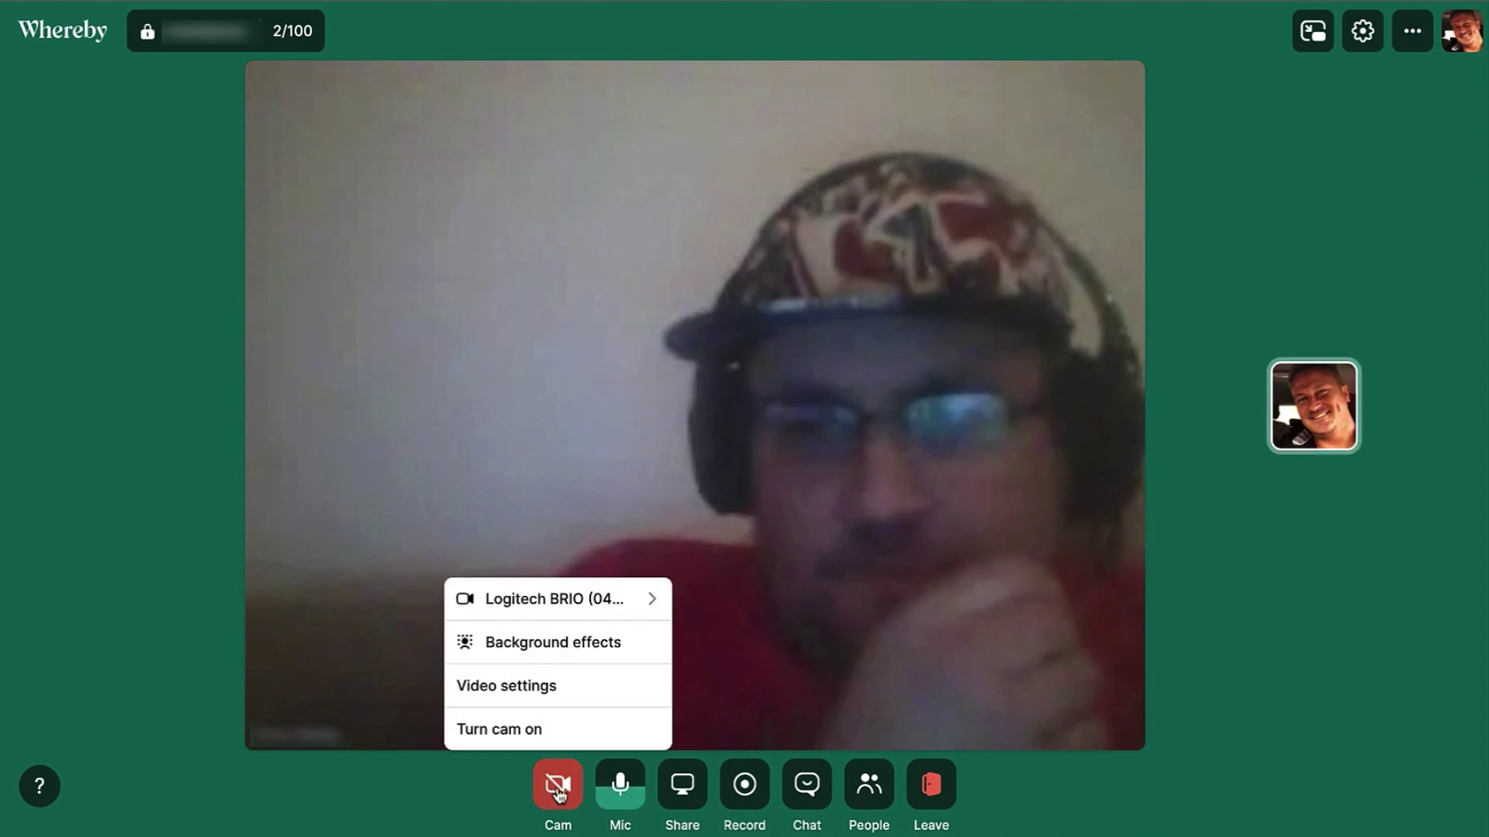
pyautogui.click(559, 787)
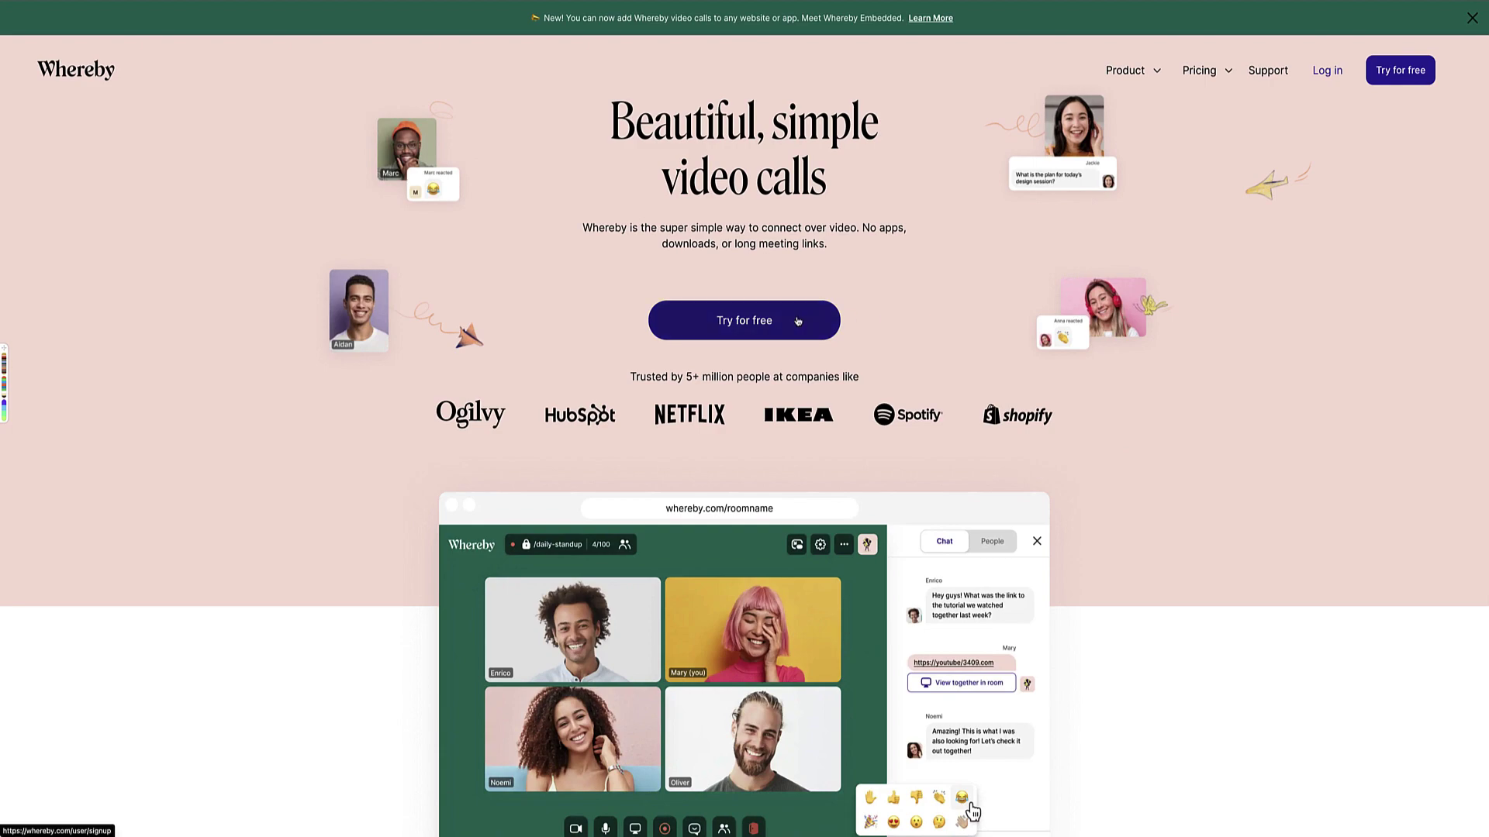
# Open the free account sign-up form from the Whereby home page
pyautogui.click(797, 321)
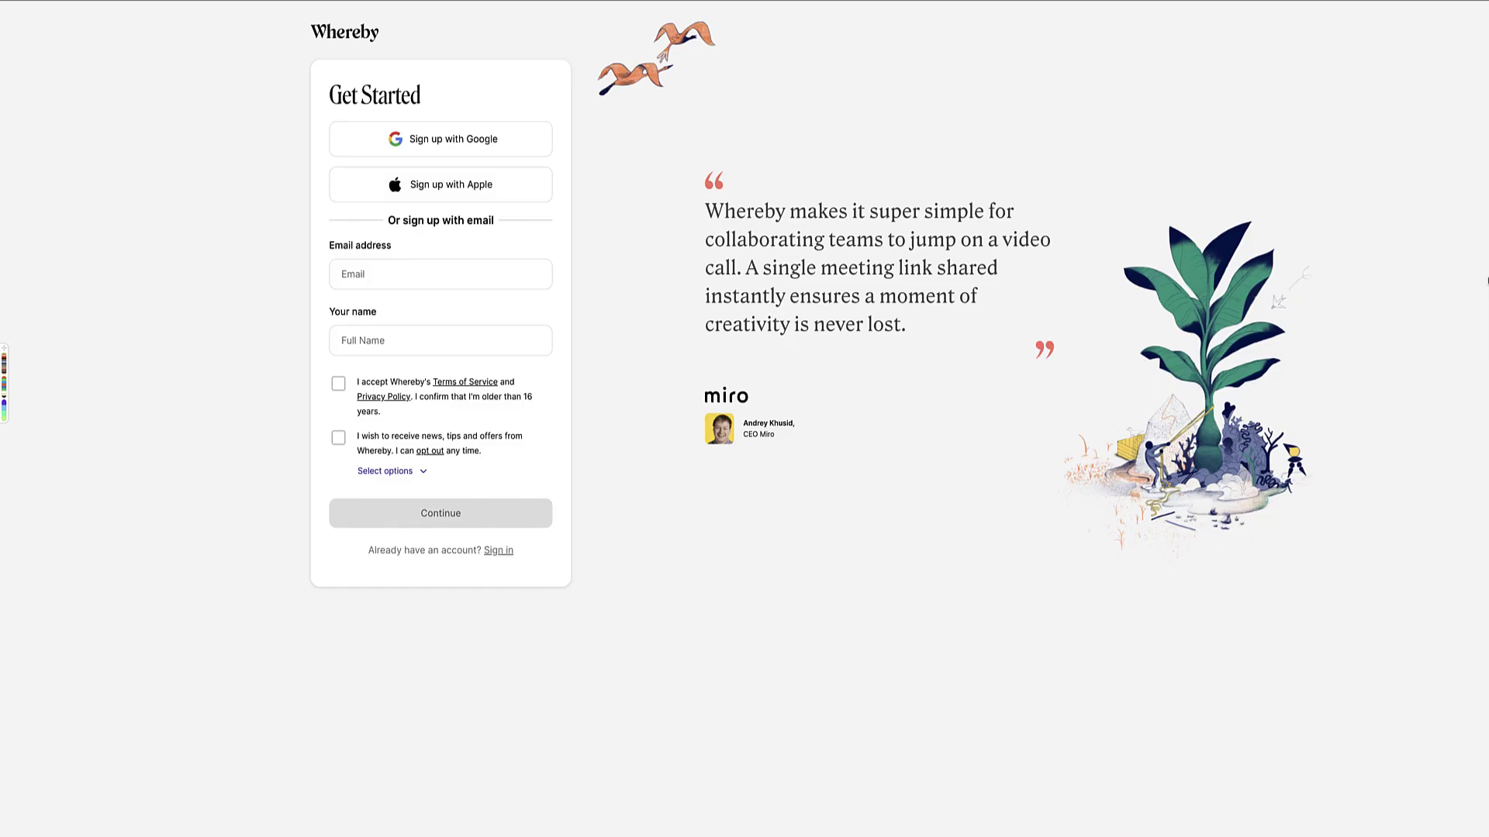